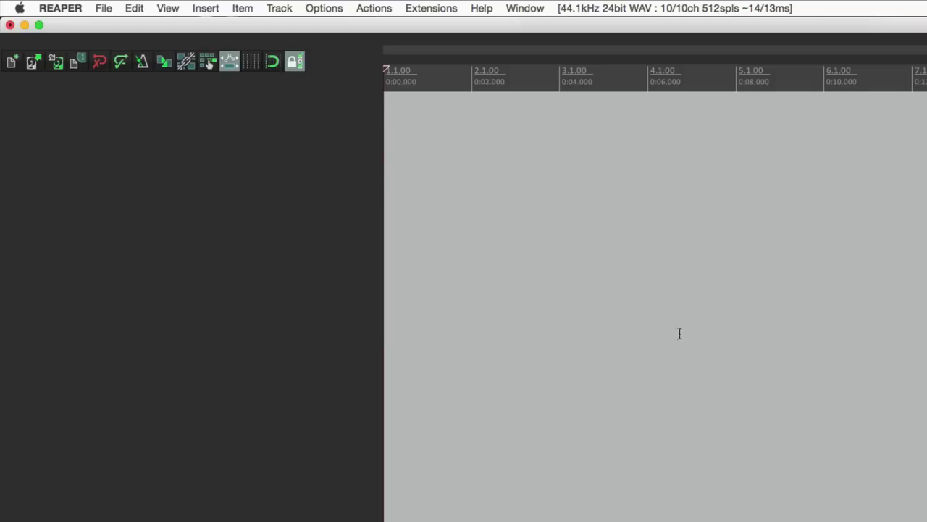
# - Create a new blank project
pyautogui.click(104, 9)
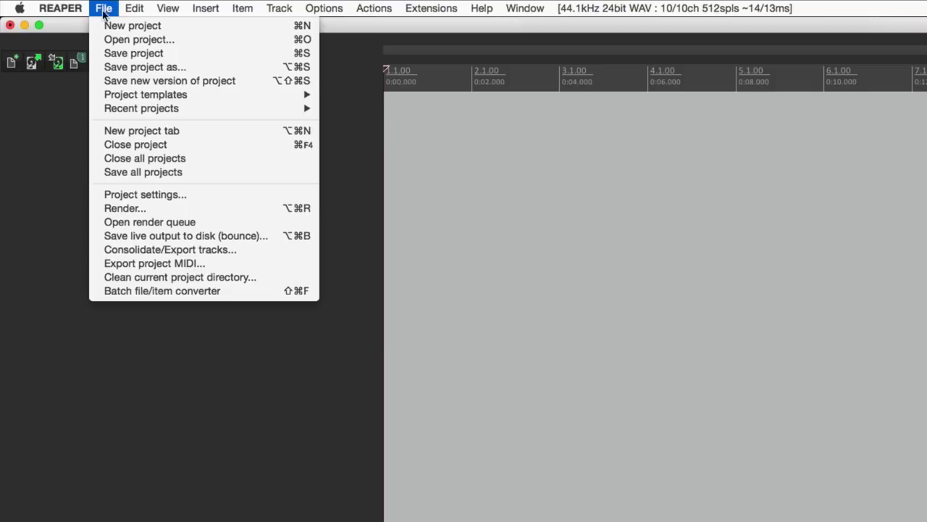
pyautogui.click(104, 9)
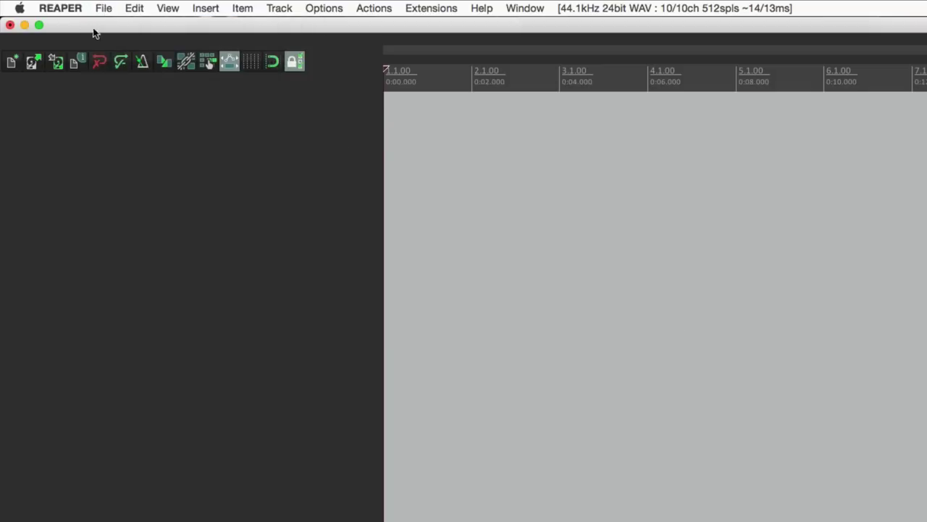
pyautogui.click(16, 66)
# - Enable "Prompt to save on new project" in the Project preferences and apply the change
pyautogui.click(312, 9)
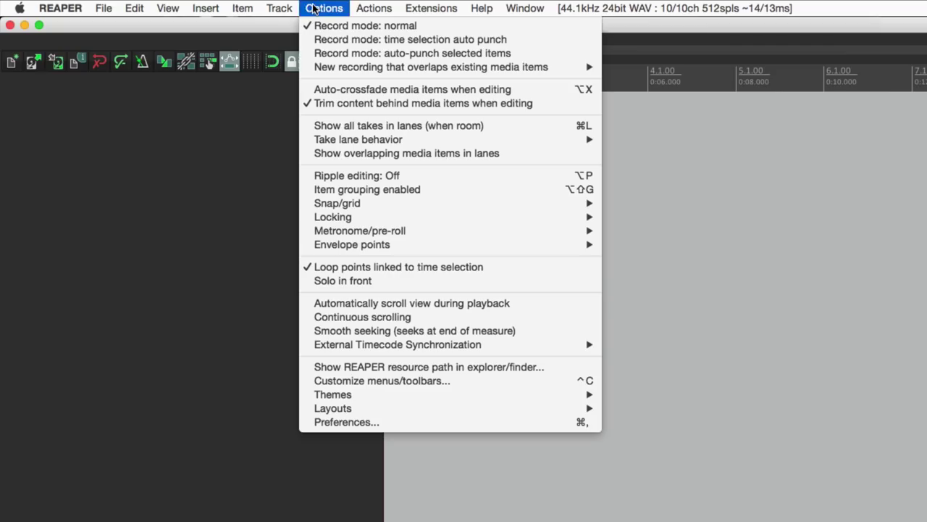
pyautogui.click(303, 424)
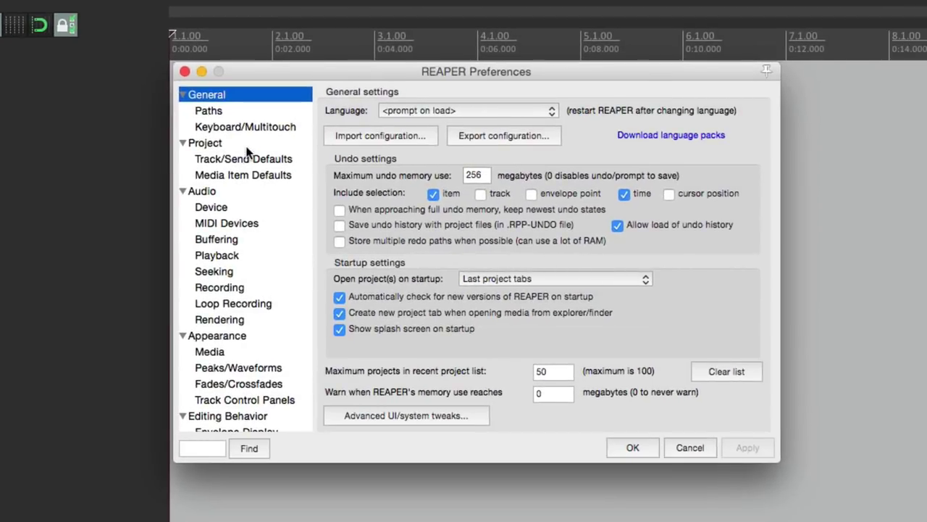
pyautogui.click(217, 142)
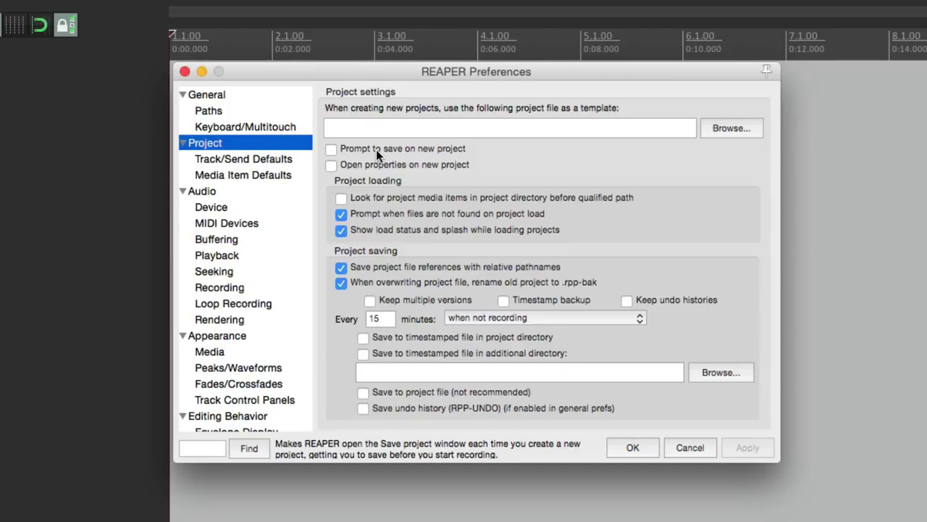
pyautogui.click(331, 150)
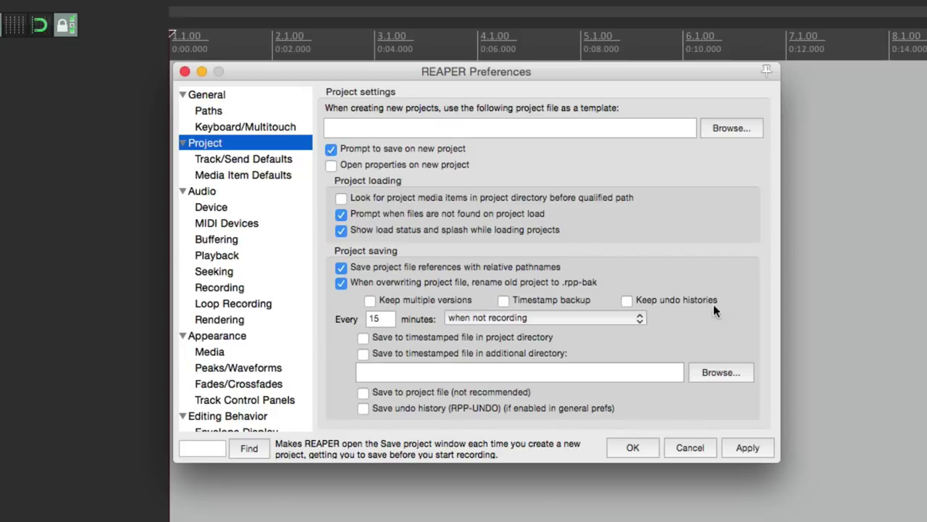
pyautogui.click(636, 447)
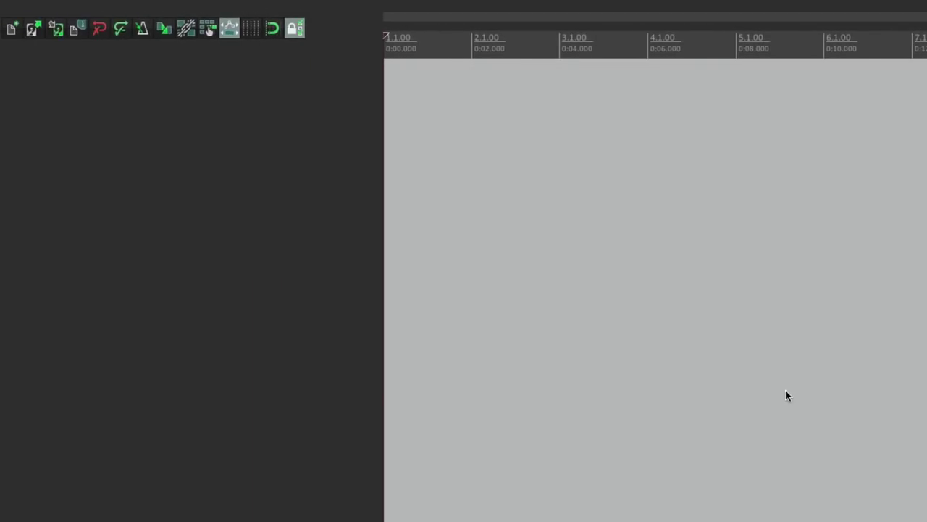
# - Create a new project and save it as "New Song" on the Hard Drive - Audio volume, without a subdirectory
pyautogui.click(11, 29)
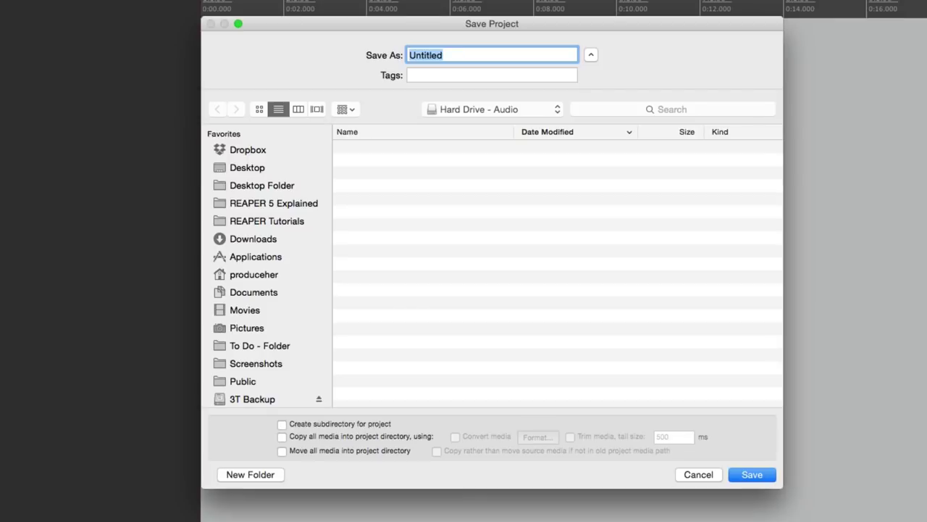
pyautogui.scroll(-2, 455, 308)
pyautogui.scroll(-10, 315, 285)
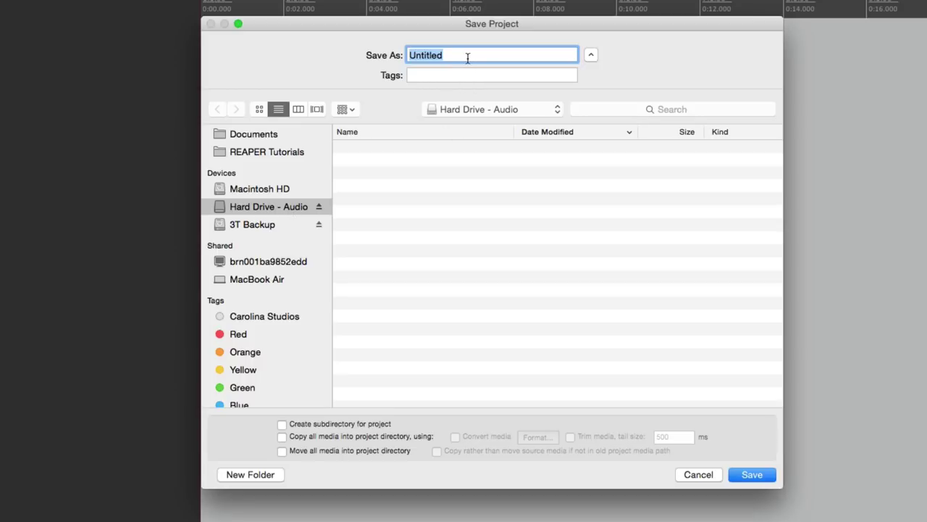
pyautogui.write('New Song')
pyautogui.press('Return')
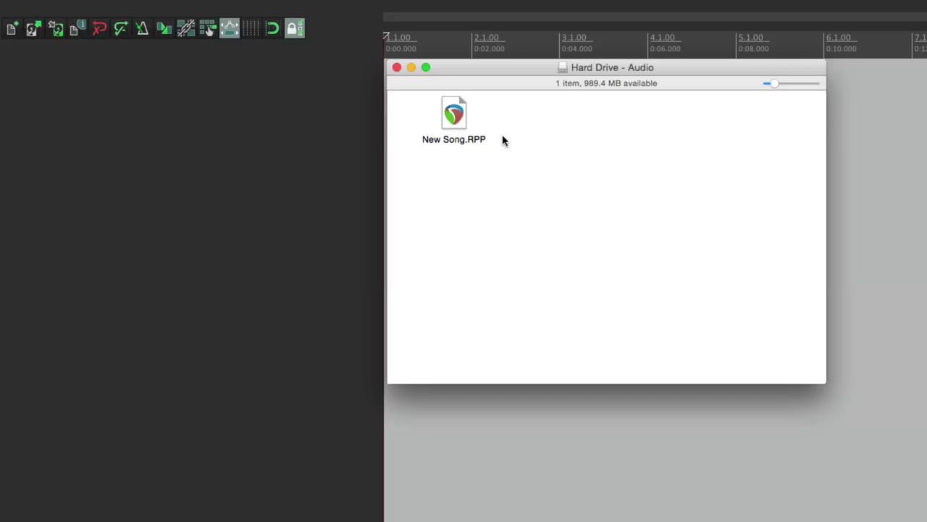
pyautogui.press('super+w')
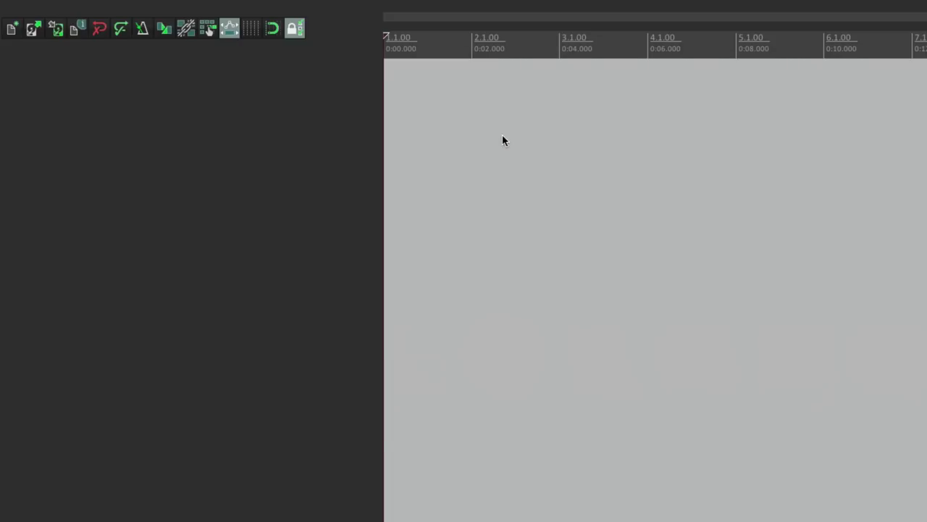
# - Record three separate short clips on a new record-armed track, starting at about 1.4, 5.3 and 7.6 seconds
pyautogui.doubleClick(282, 190)
pyautogui.click(17, 73)
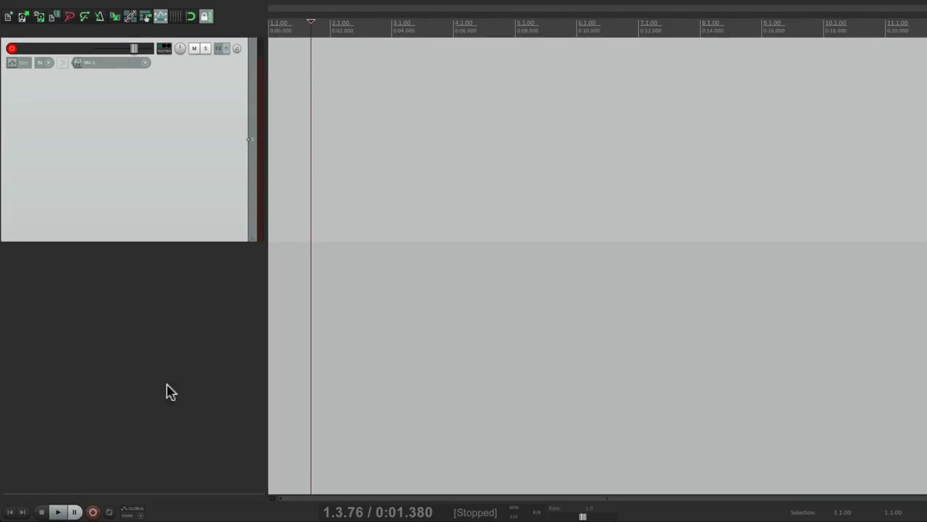
pyautogui.click(93, 511)
pyautogui.press('space')
pyautogui.click(431, 129)
pyautogui.click(93, 512)
pyautogui.press('space')
pyautogui.click(503, 151)
pyautogui.click(93, 512)
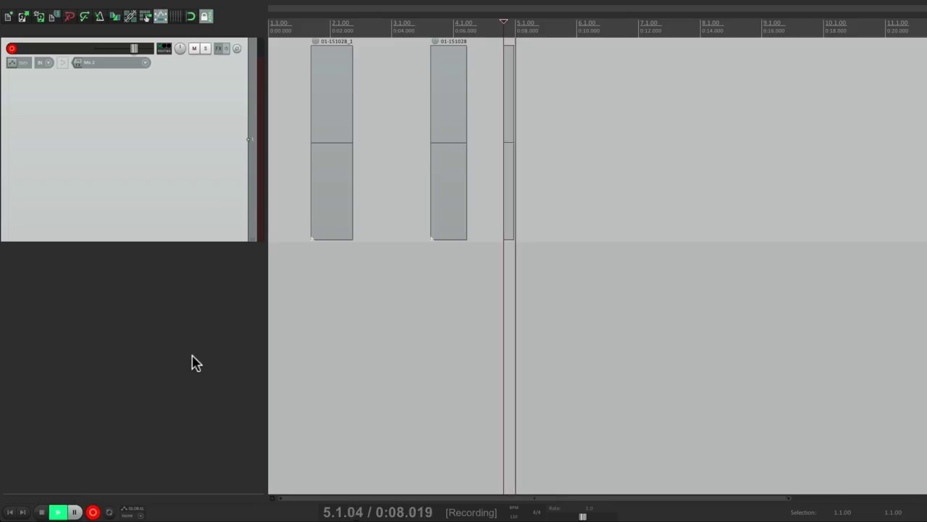
pyautogui.press('space')
# - Check the recorded WAV files on Hard Drive - Audio in Finder and delete all files on the volume
pyautogui.click(388, 124)
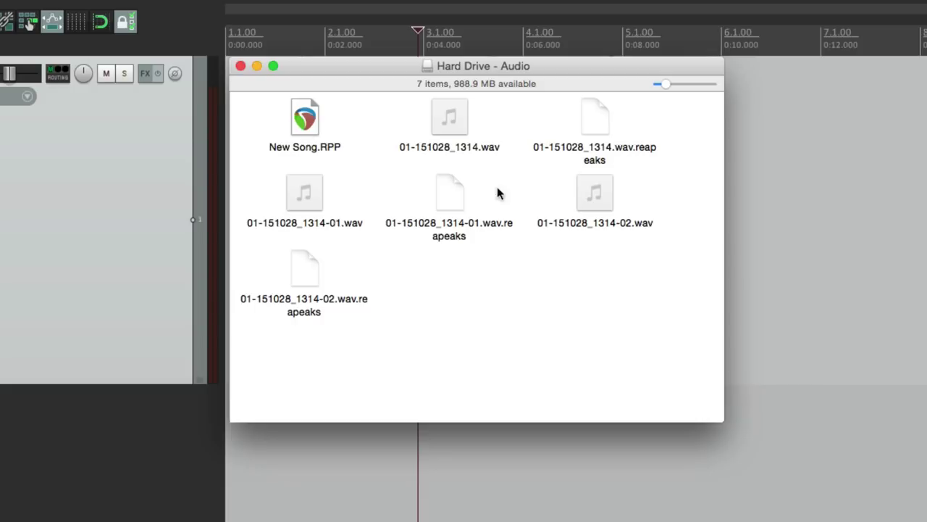
pyautogui.click(299, 192)
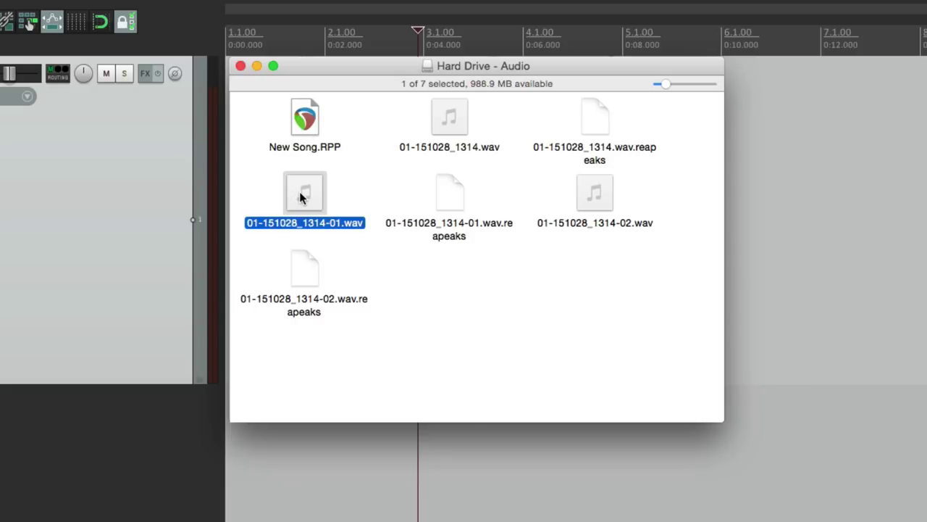
pyautogui.click(451, 117)
pyautogui.click(591, 187)
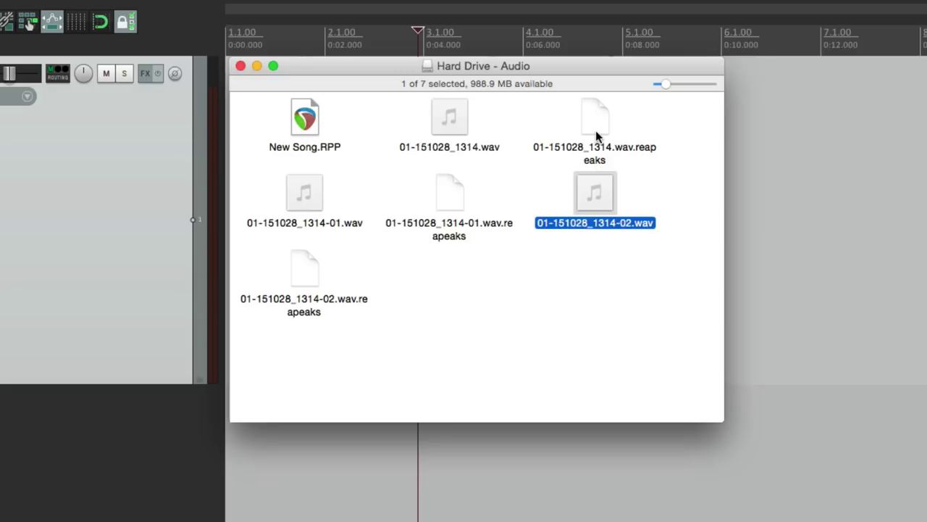
pyautogui.click(566, 358)
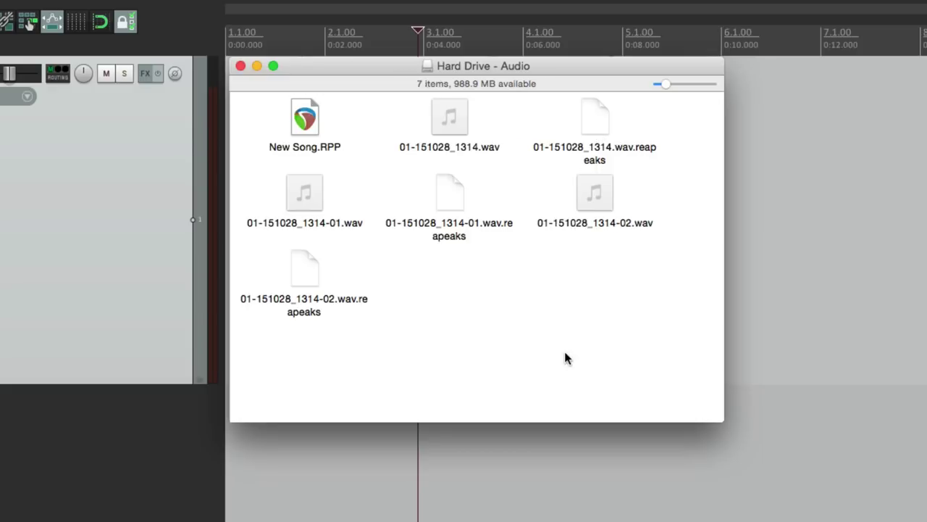
pyautogui.press('super+a')
pyautogui.press('super+BackSpace')
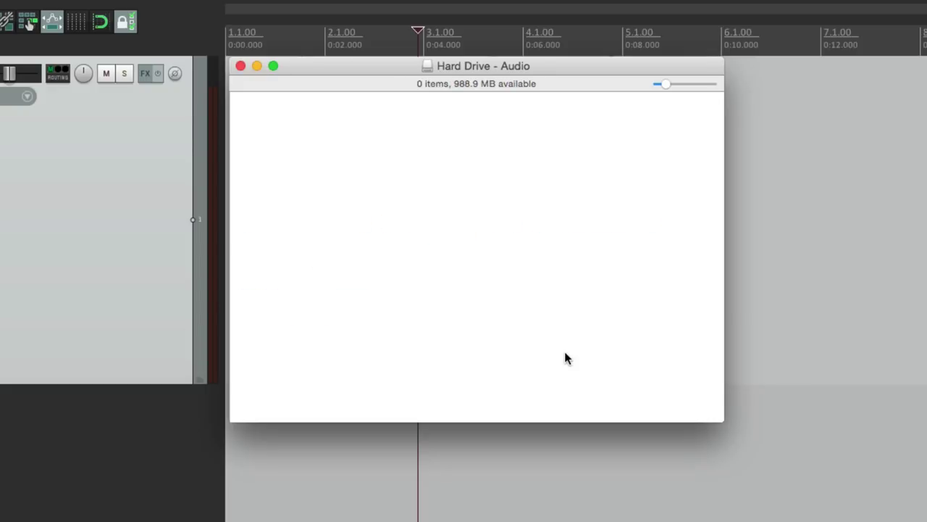
# - Switch to REAPER and create a new project saved as "New Song" on Hard Drive - Audio, with a subdirectory for the project
pyautogui.click(187, 447)
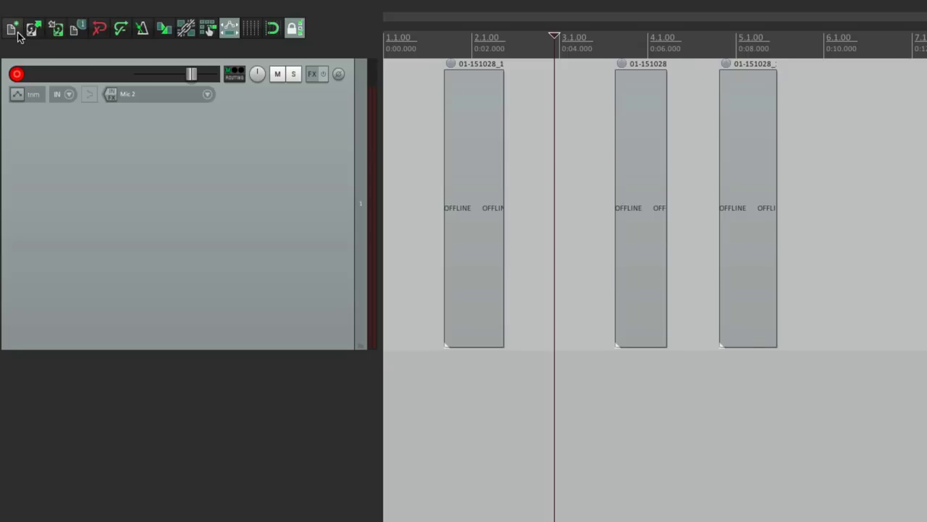
pyautogui.press('super+s')
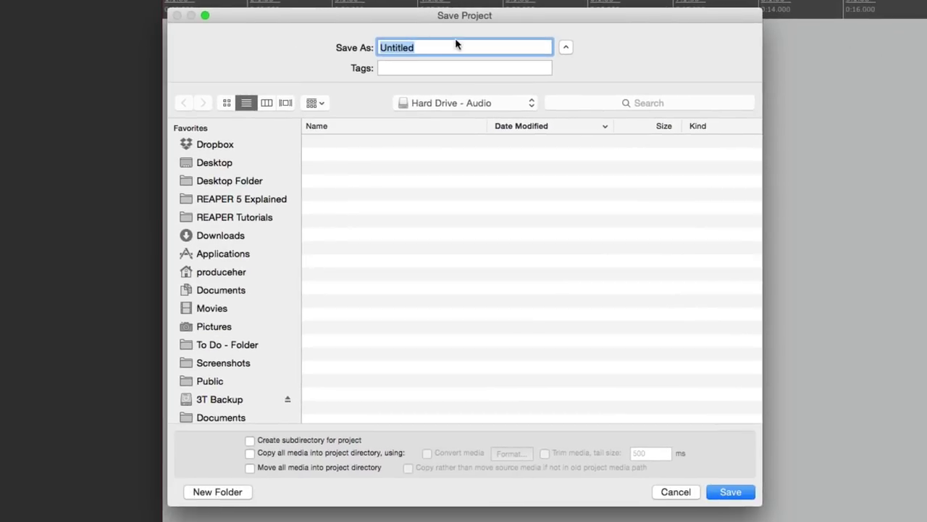
pyautogui.write('New Song')
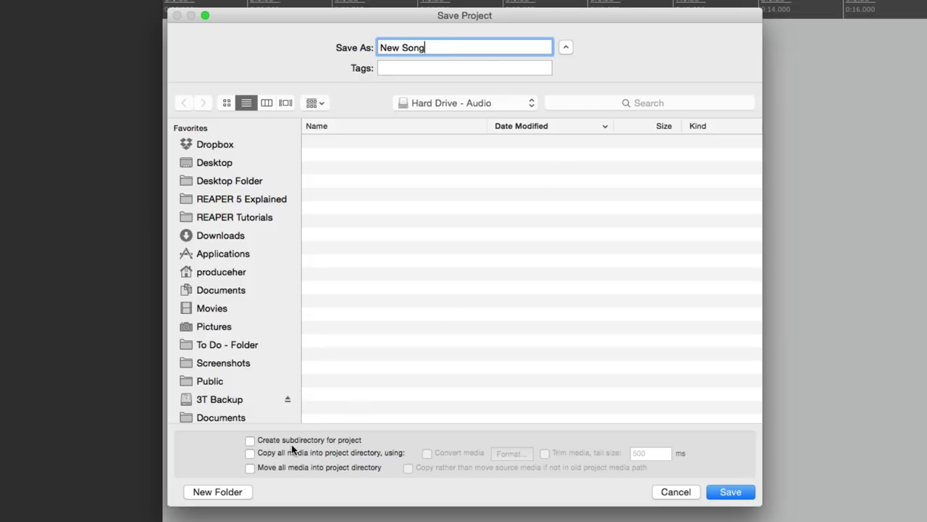
pyautogui.click(250, 441)
pyautogui.click(732, 493)
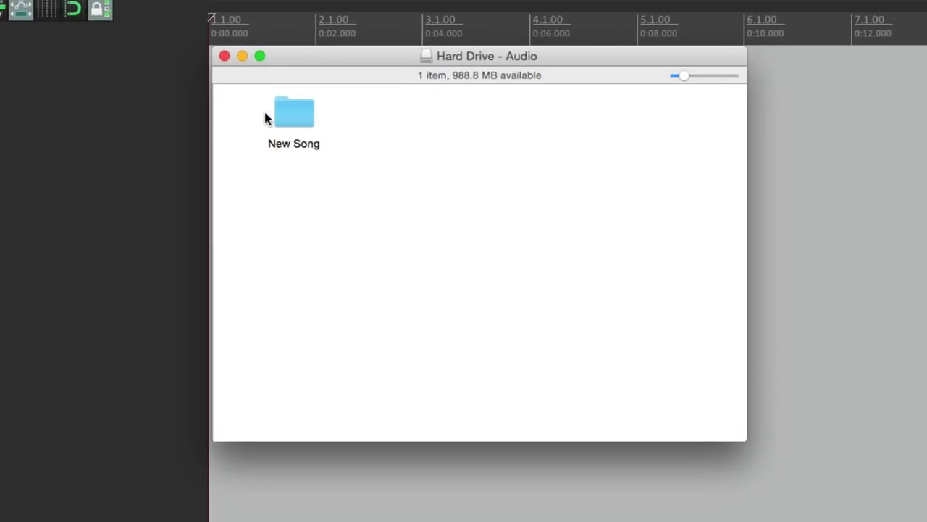
# - Examine the contents of the New Song folder in Finder and return to REAPER
pyautogui.doubleClick(287, 120)
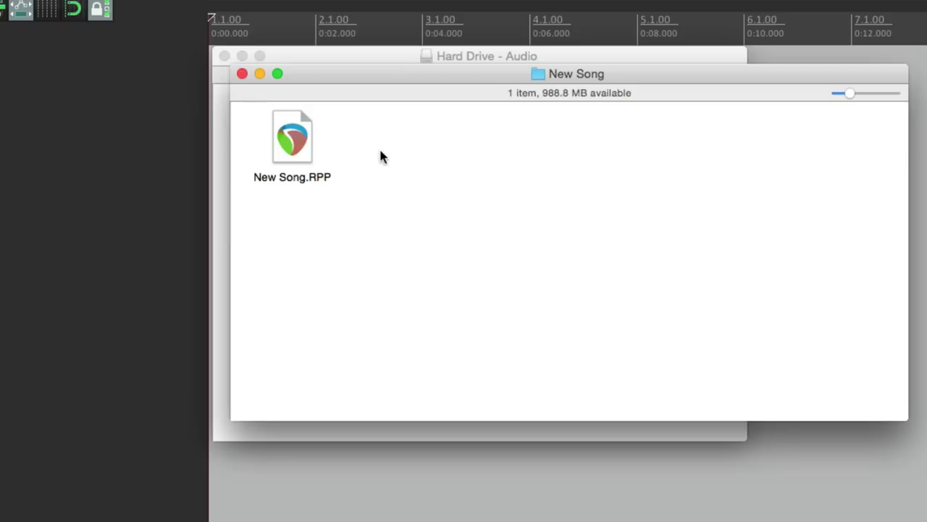
pyautogui.click(243, 74)
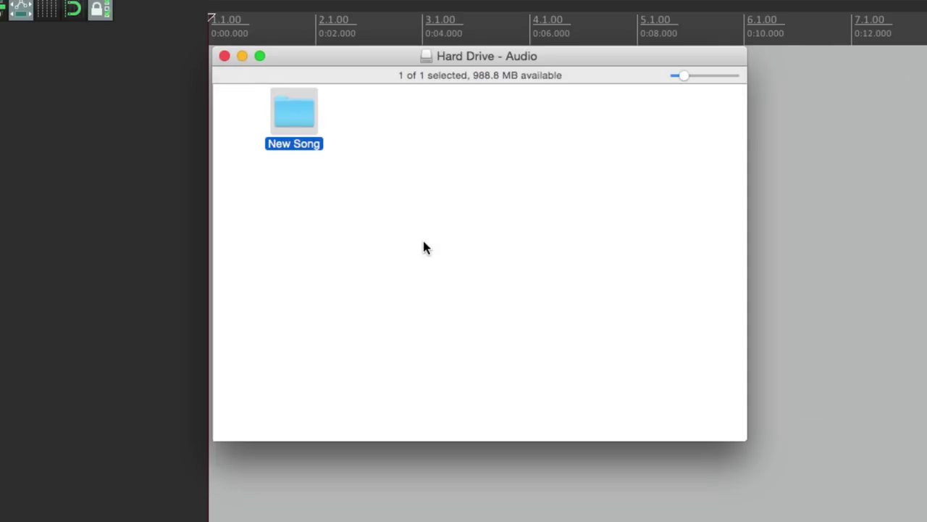
pyautogui.click(102, 270)
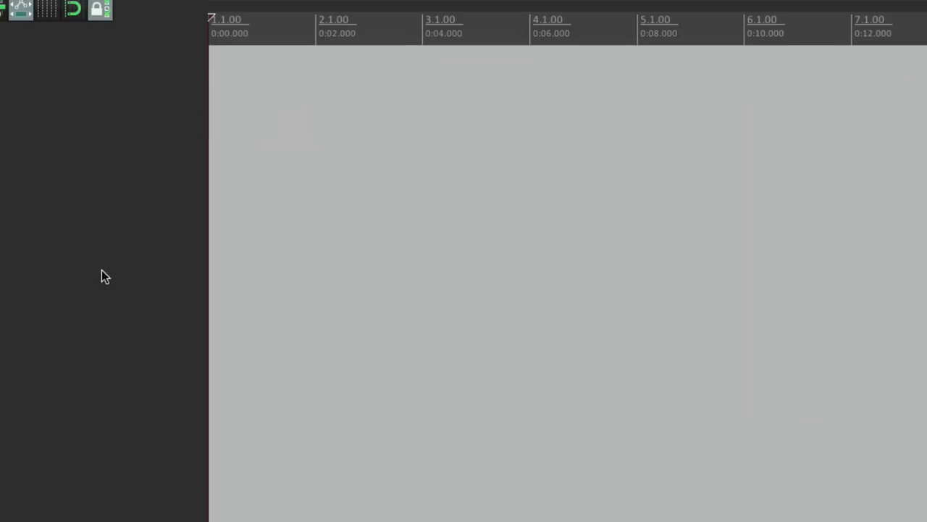
# - Add a track, arm it for recording and record three short clips starting at about 1.3, 4.4 and 7 seconds
pyautogui.doubleClick(273, 148)
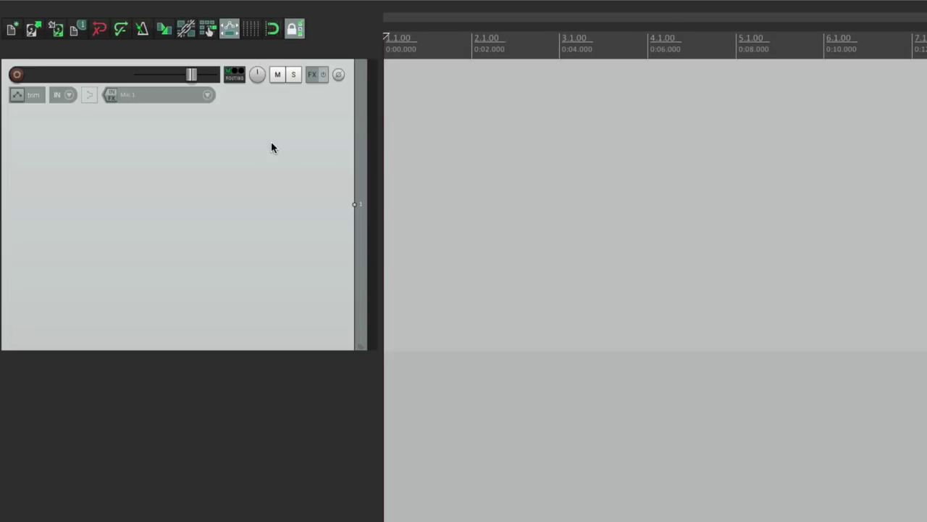
pyautogui.click(17, 75)
pyautogui.click(436, 117)
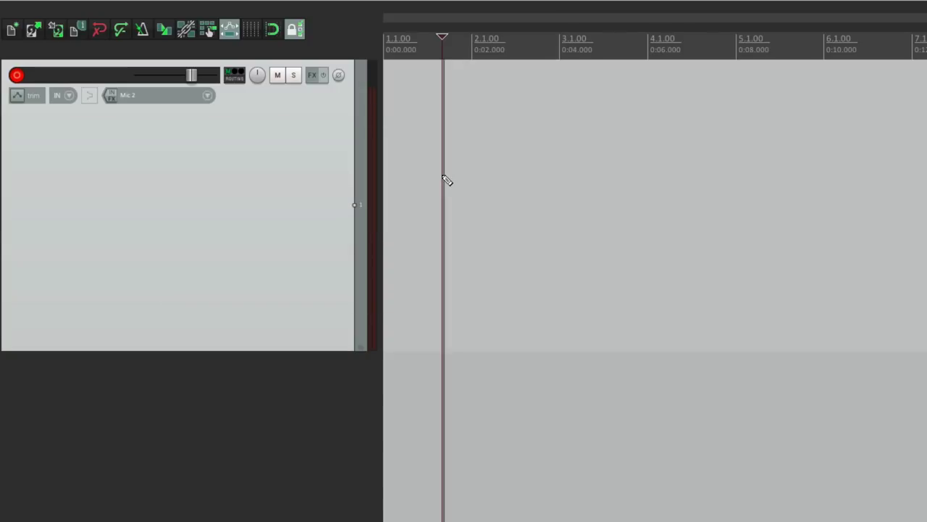
pyautogui.hotkey('ctrl', 'r')
pyautogui.hotkey('ctrl', 'r')
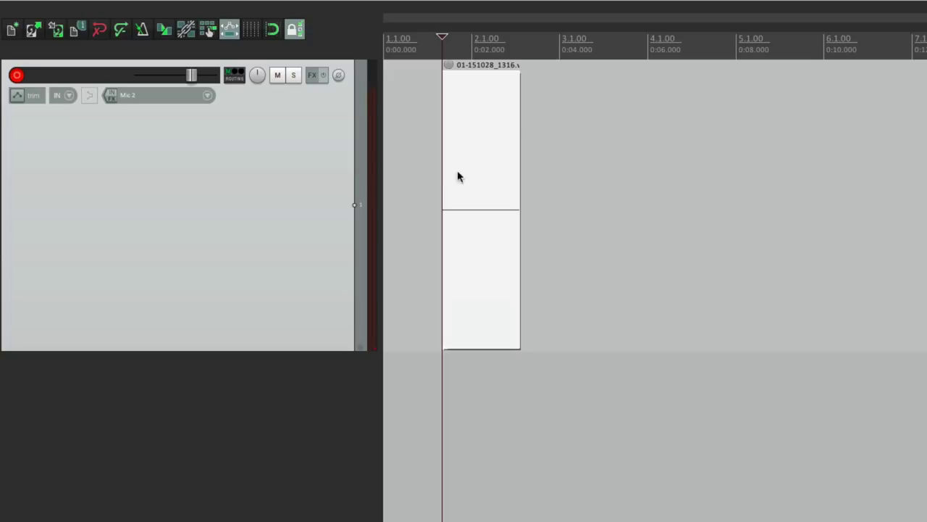
pyautogui.click(578, 141)
pyautogui.hotkey('ctrl', 'r')
pyautogui.click(690, 152)
pyautogui.hotkey('ctrl', 'r')
pyautogui.hotkey('ctrl', 'r')
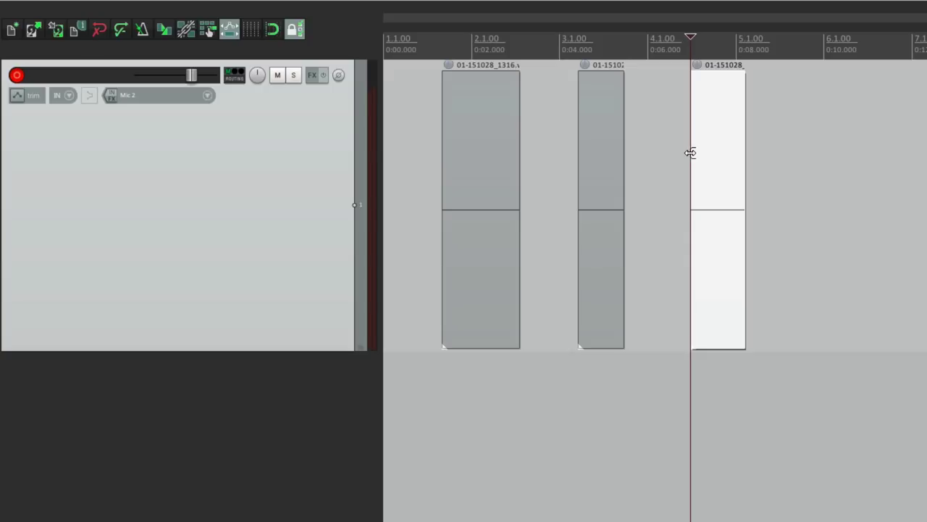
# - Inspect the recorded files inside the New Song folder in Finder and delete the whole folder
pyautogui.click(663, 164)
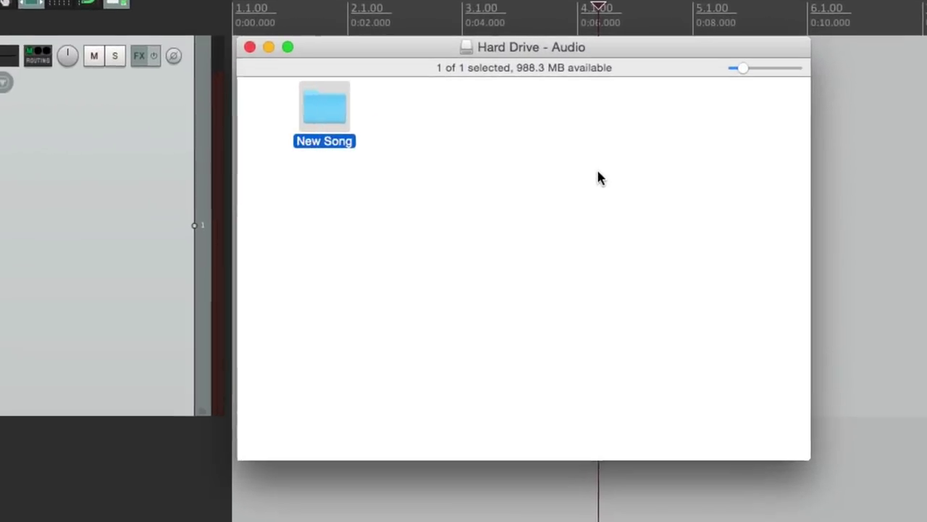
pyautogui.click(550, 180)
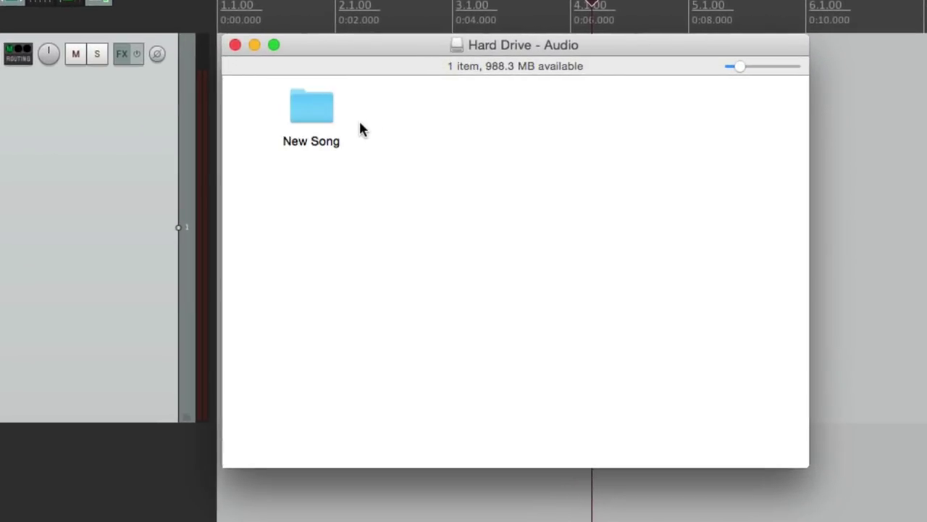
pyautogui.doubleClick(295, 114)
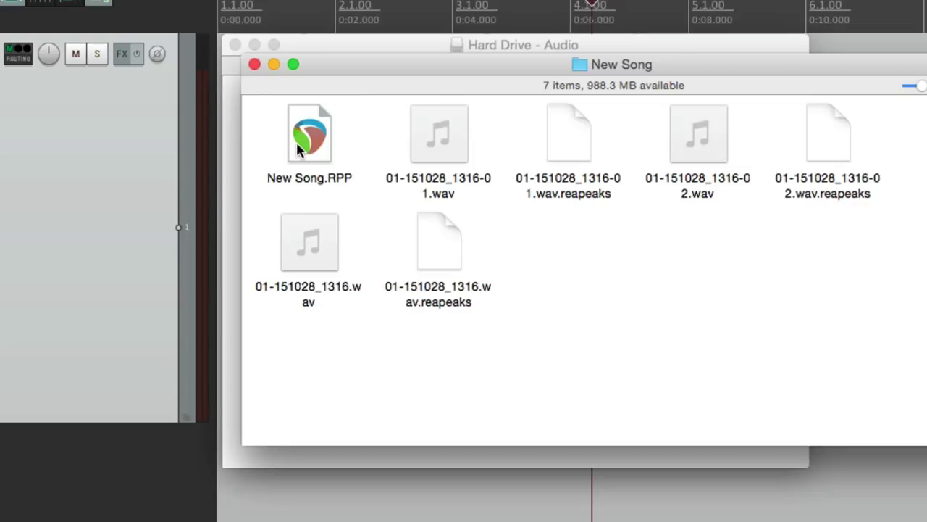
pyautogui.click(256, 64)
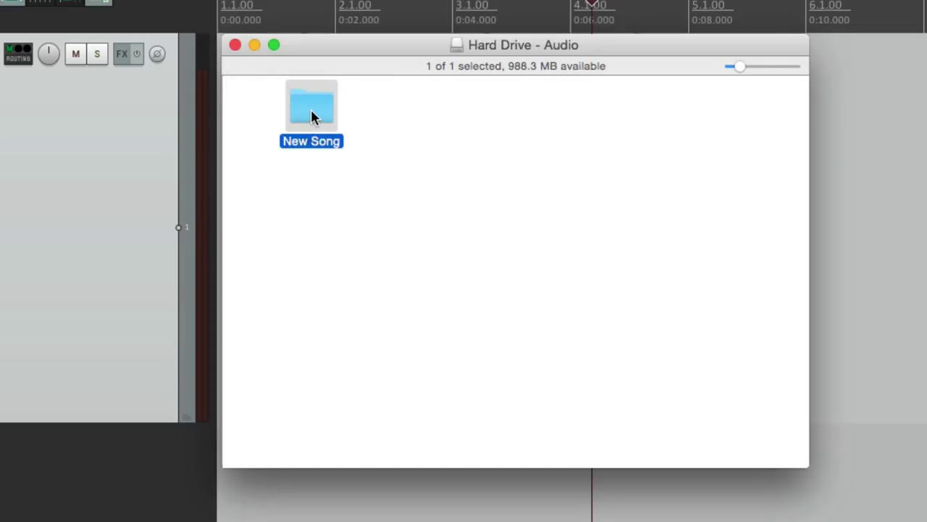
pyautogui.press('super+BackSpace')
pyautogui.press('super+w')
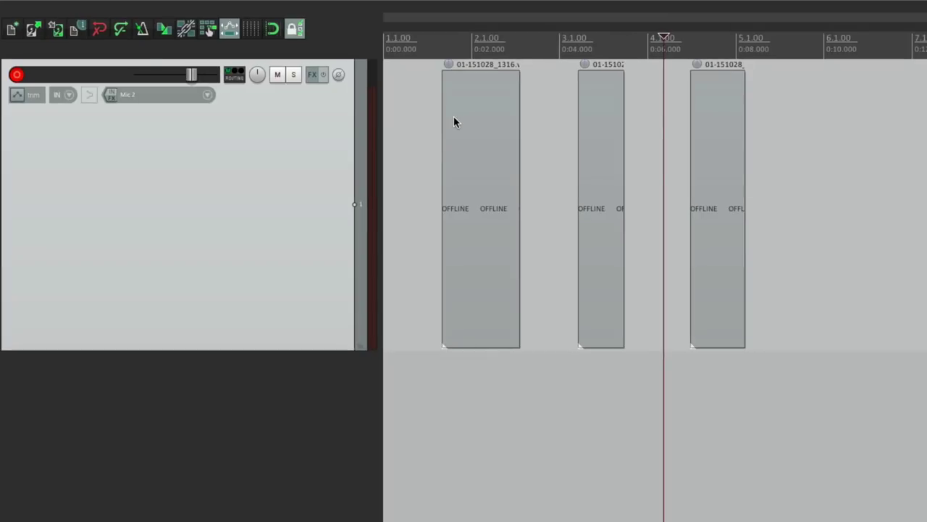
# - Enable opening the project properties on every new project in the Project preferences and apply the change
pyautogui.press('super+comma')
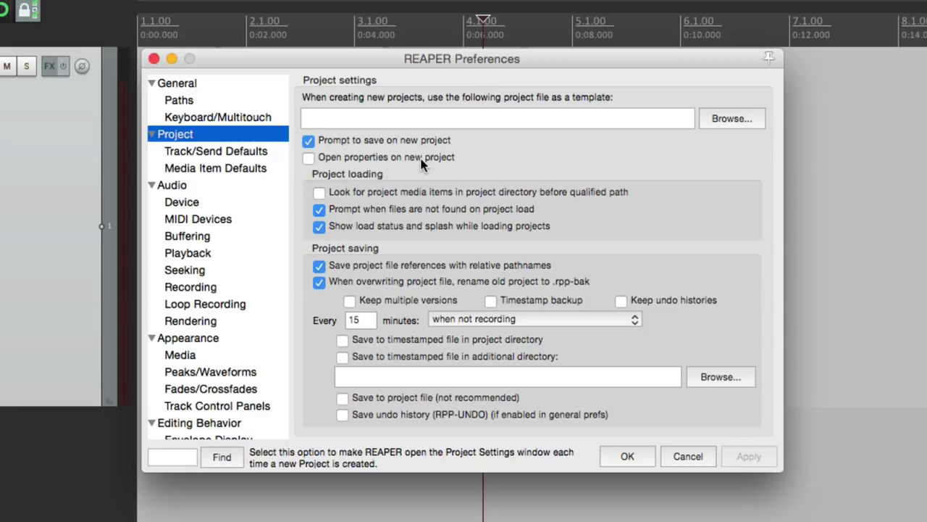
pyautogui.click(309, 158)
pyautogui.click(624, 457)
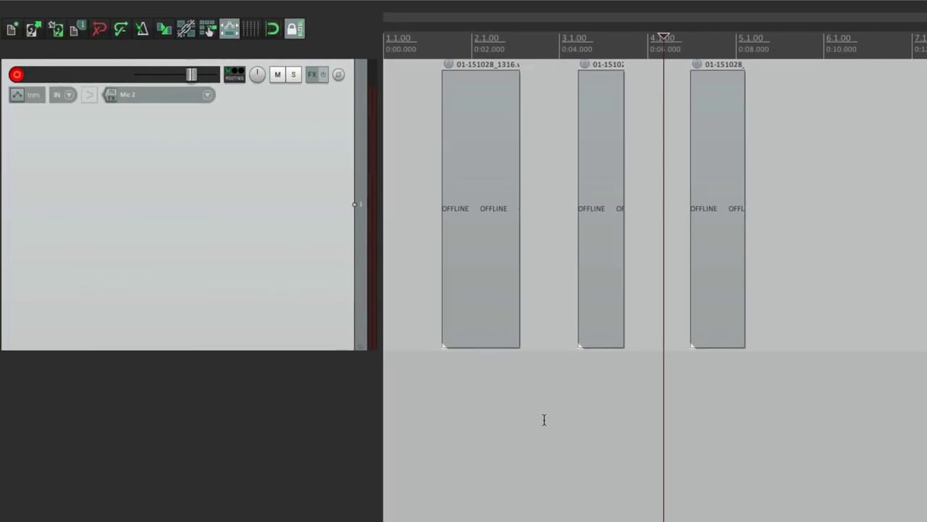
# - Create a new project saved as "New Song" on Hard Drive - Audio, with a subdirectory for the project
pyautogui.click(14, 33)
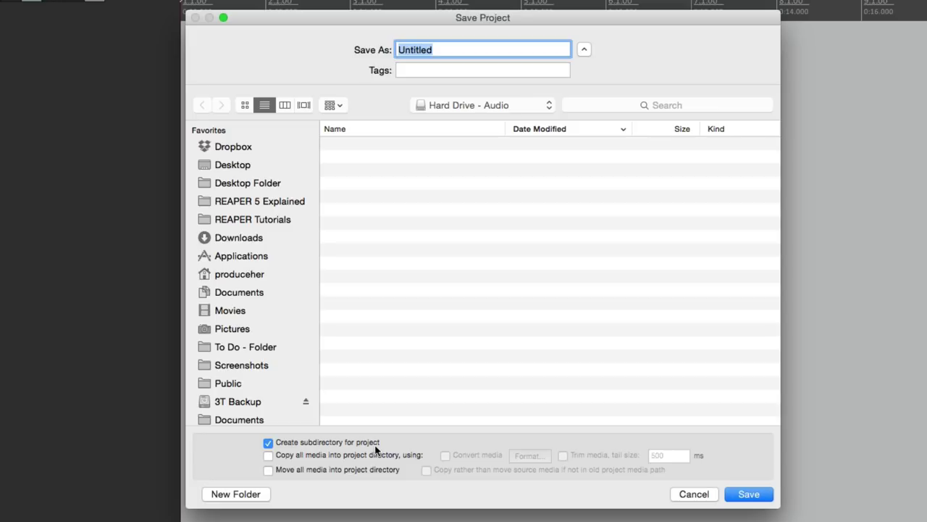
pyautogui.write('New Song')
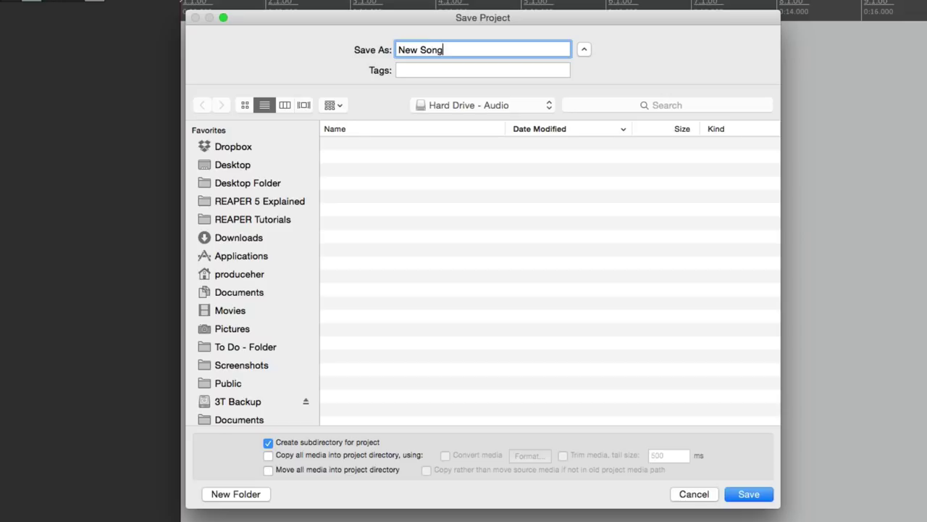
pyautogui.press('Return')
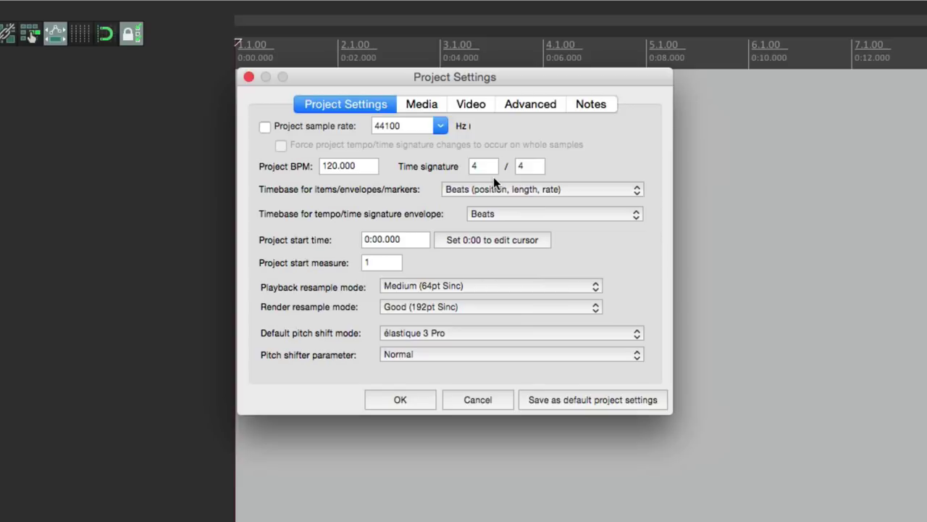
# - Set the project's path for saving media files to "Audio Files" and accept the project settings
pyautogui.click(427, 106)
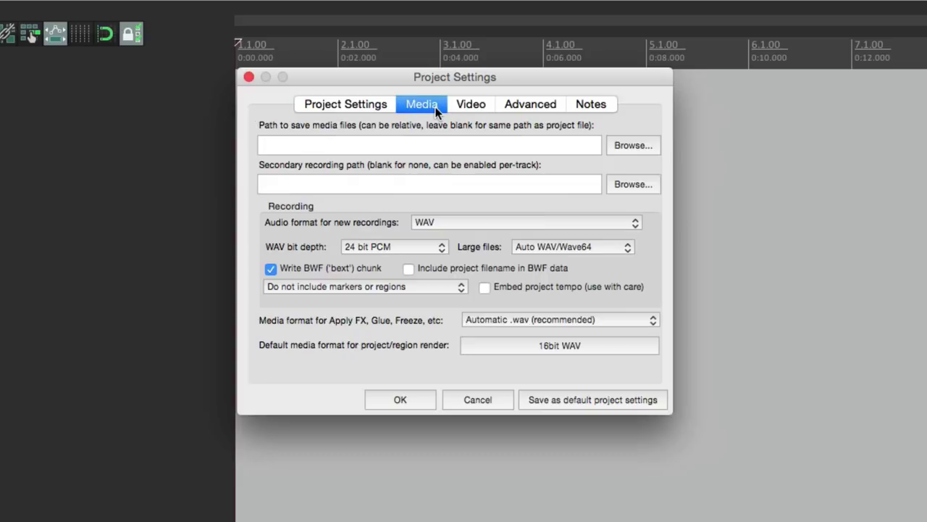
pyautogui.click(479, 144)
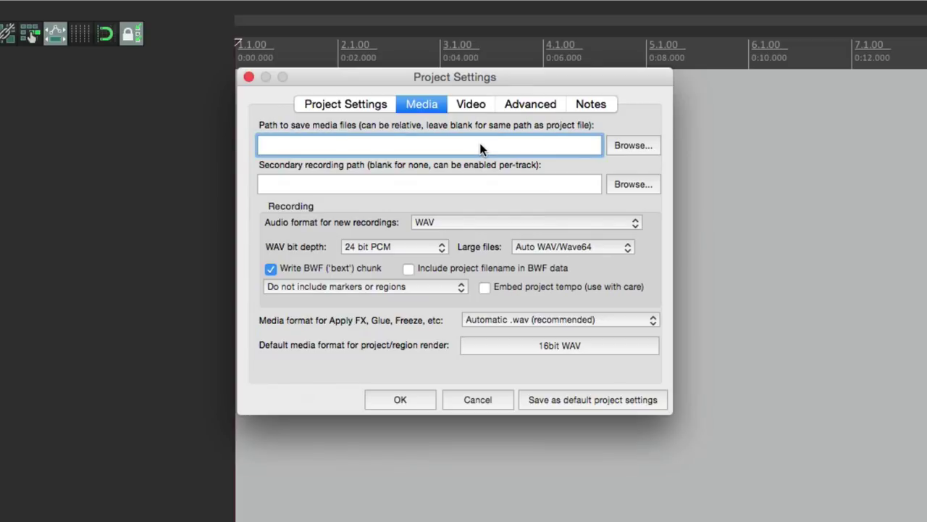
pyautogui.write('Audio Files')
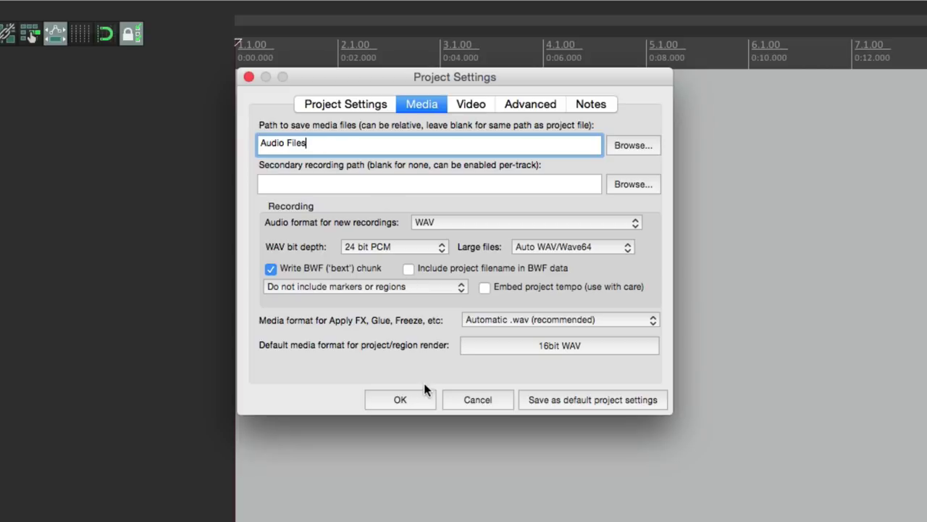
pyautogui.click(399, 399)
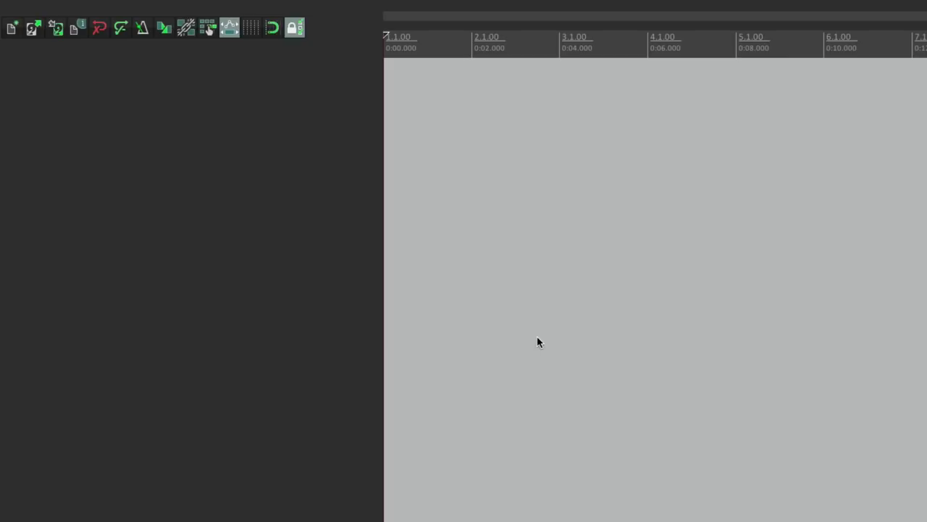
# - Add a track, arm it for recording and record three short clips starting at about 1.4, 4.1 and 7.3 seconds
pyautogui.doubleClick(223, 162)
pyautogui.click(16, 73)
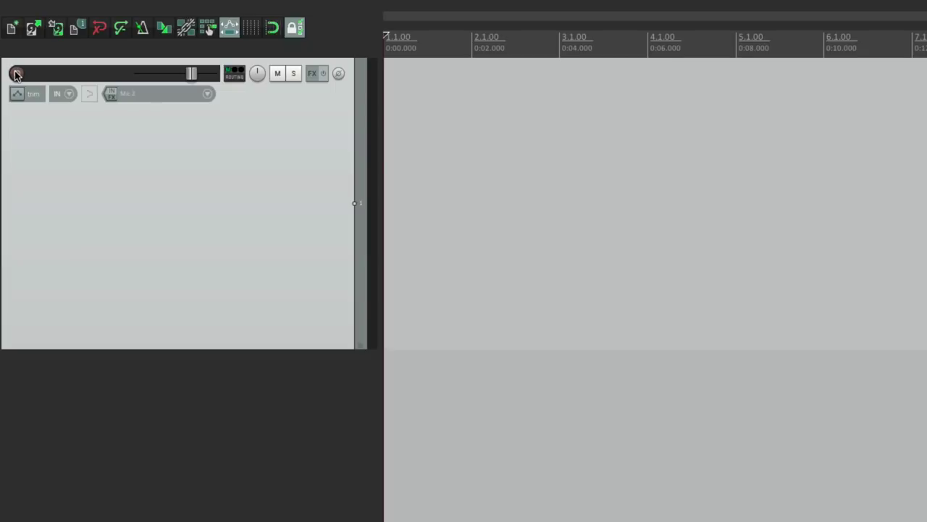
pyautogui.click(443, 138)
pyautogui.hotkey('ctrl', 'r')
pyautogui.click(565, 134)
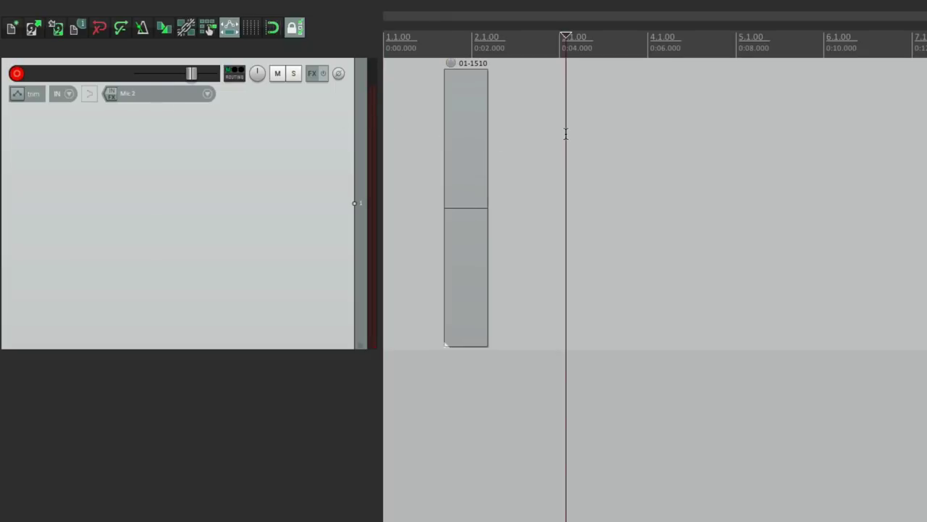
pyautogui.hotkey('ctrl', 'r')
pyautogui.click(706, 134)
pyautogui.hotkey('ctrl', 'r')
pyautogui.hotkey('ctrl', 'r')
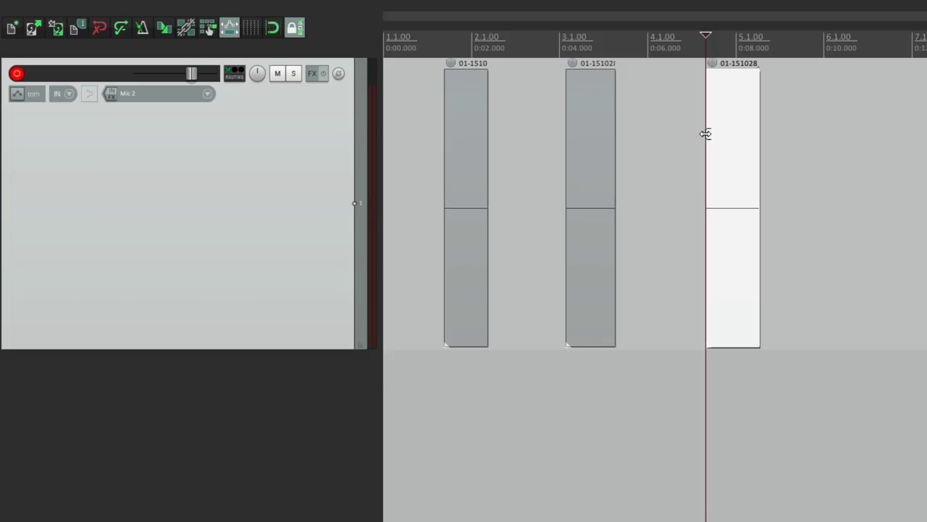
# - Switch to Finder and examine the New Song folder and the recordings in its Audio Files subfolder, sorting them by name and date
pyautogui.press('super+Tab')
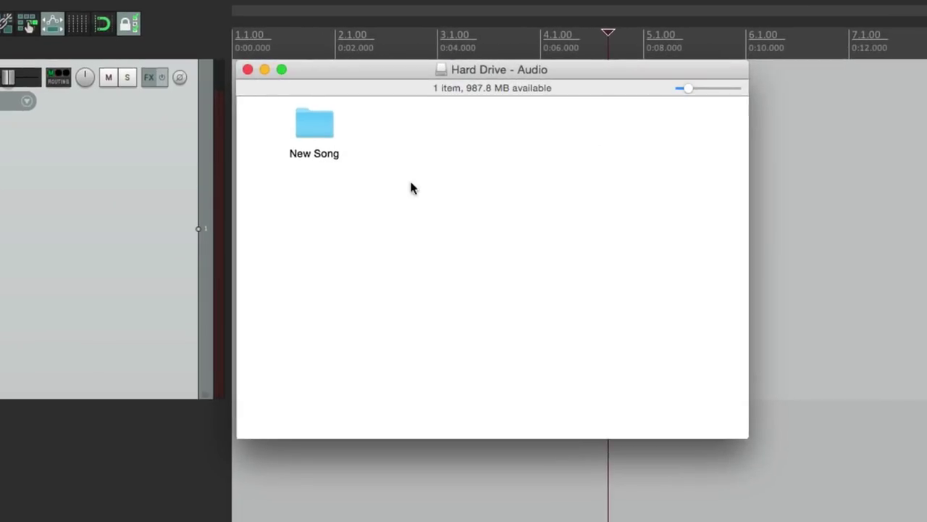
pyautogui.doubleClick(321, 126)
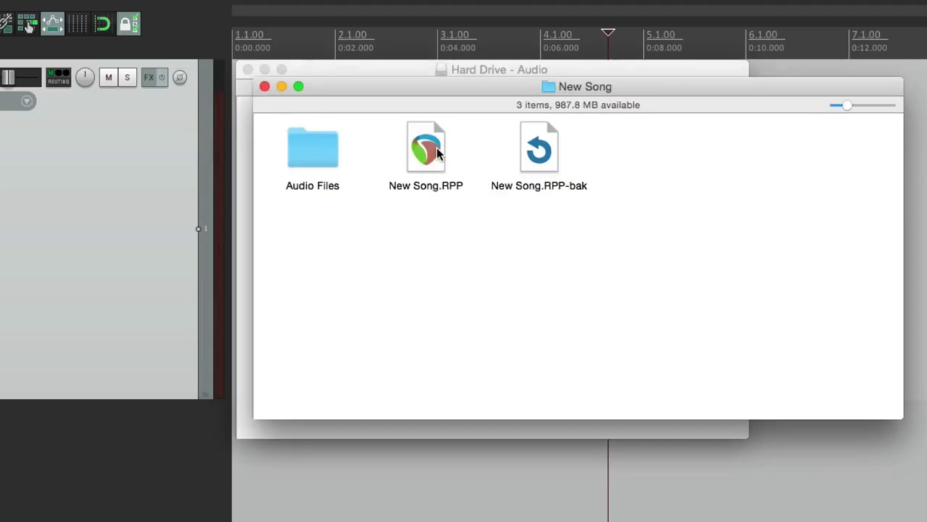
pyautogui.click(437, 153)
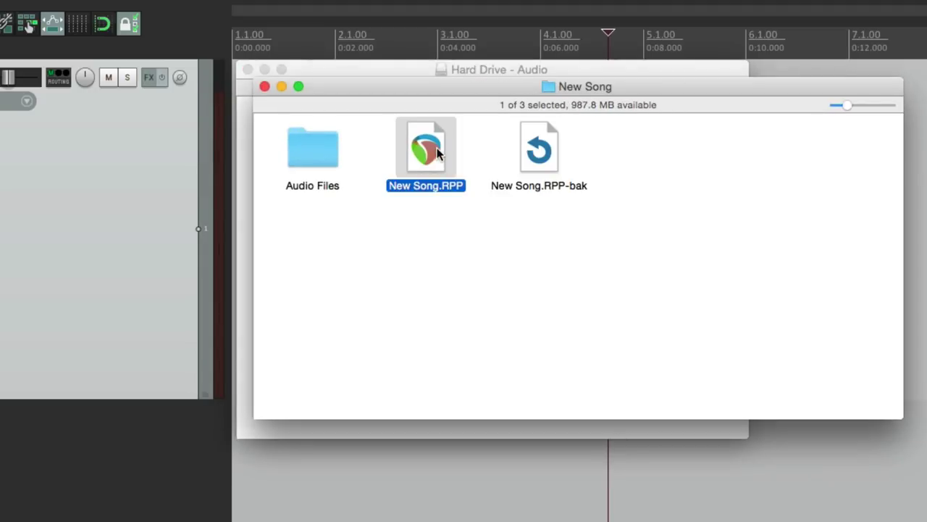
pyautogui.doubleClick(323, 163)
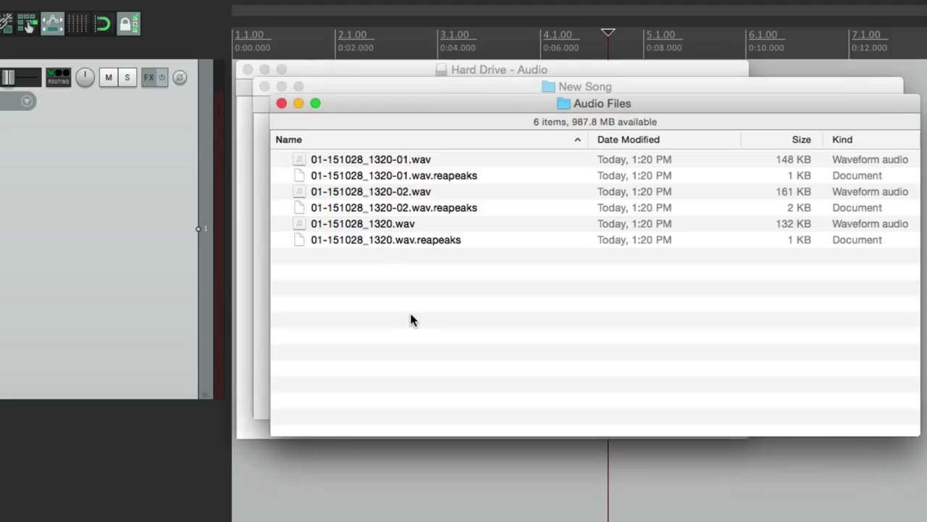
pyautogui.click(474, 142)
pyautogui.click(474, 142)
pyautogui.click(627, 139)
pyautogui.click(548, 139)
pyautogui.click(282, 103)
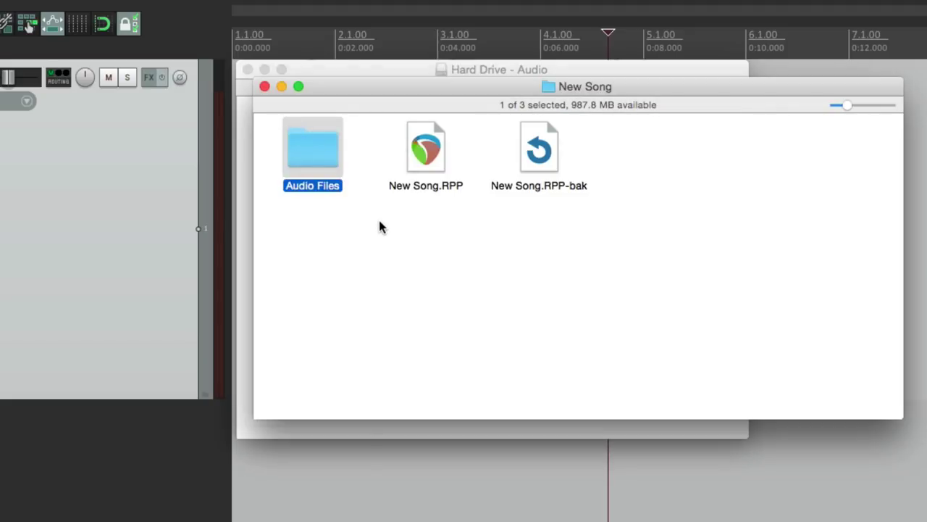
# - Recheck the contents of the Audio Files subfolder and return to REAPER
pyautogui.click(388, 246)
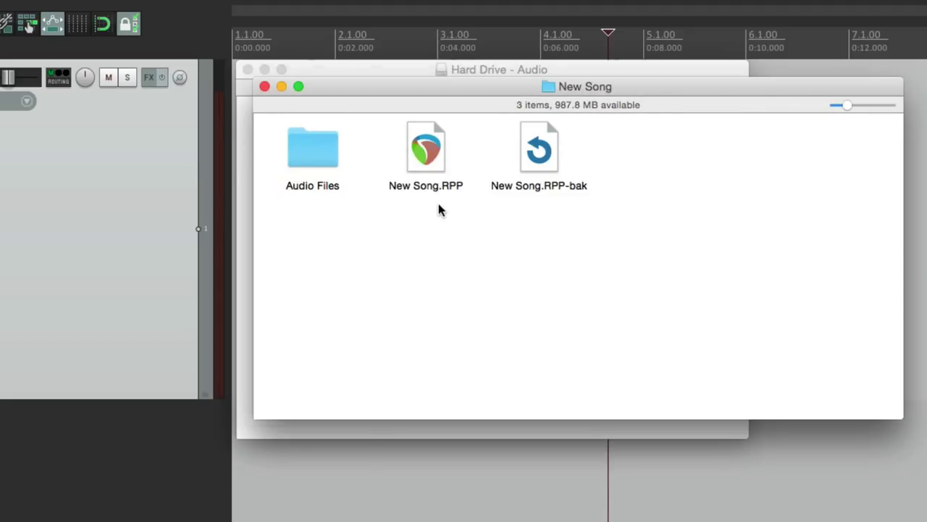
pyautogui.doubleClick(317, 158)
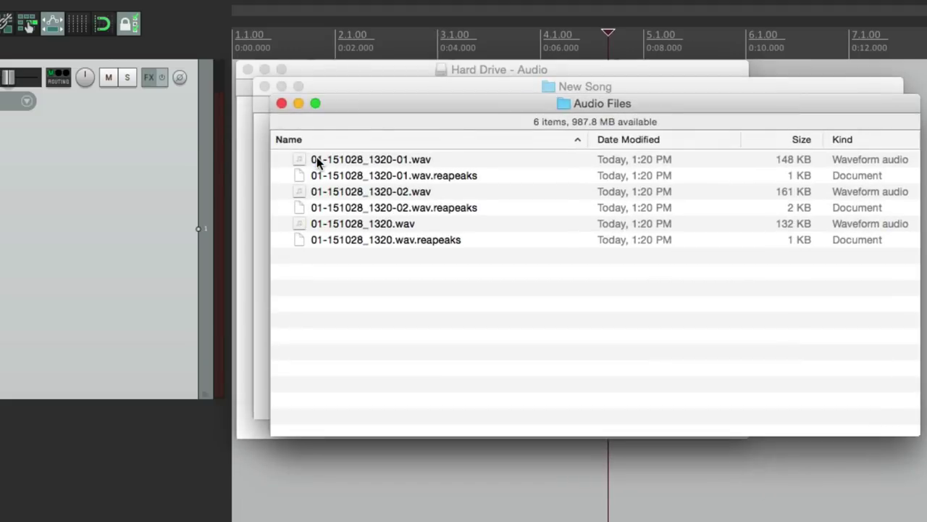
pyautogui.click(282, 105)
pyautogui.click(407, 262)
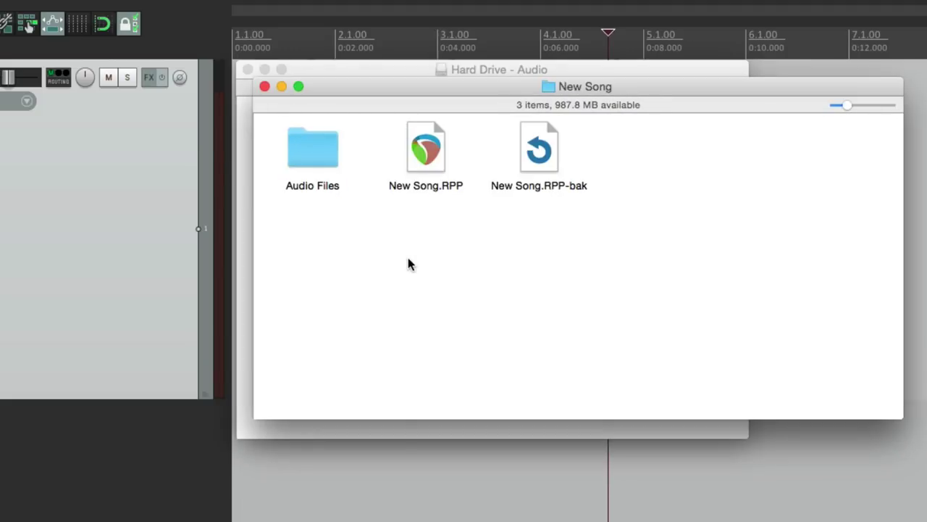
pyautogui.press('super+h')
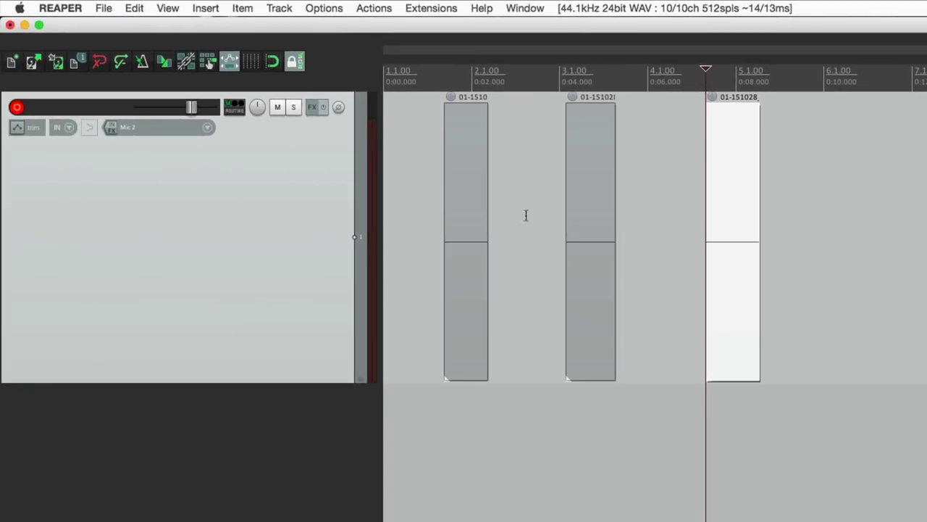
# - Open the project's media settings and review the available audio formats and WAV bit depths for new recordings
pyautogui.click(108, 9)
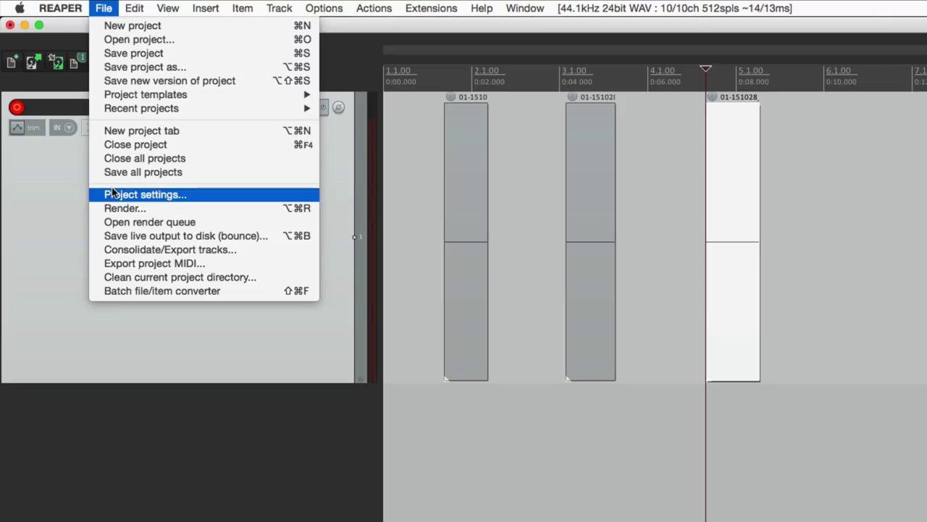
pyautogui.click(64, 193)
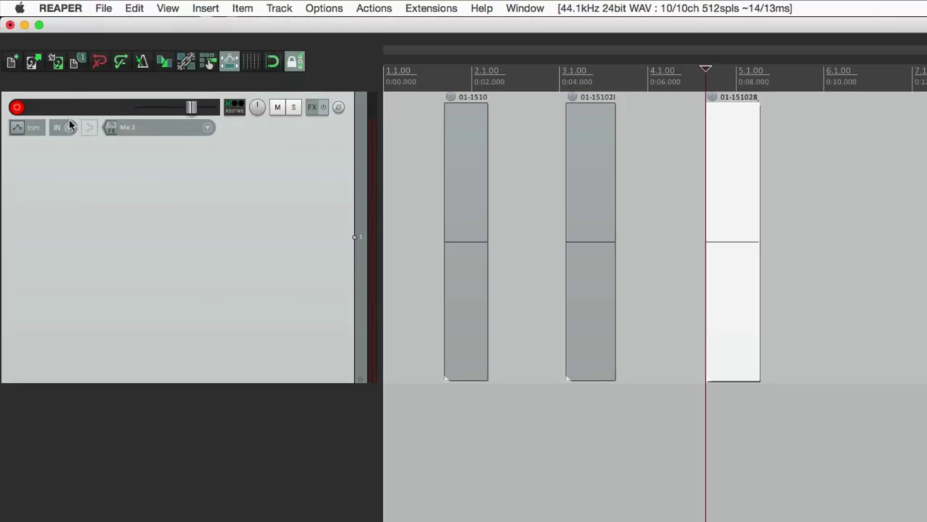
pyautogui.click(73, 66)
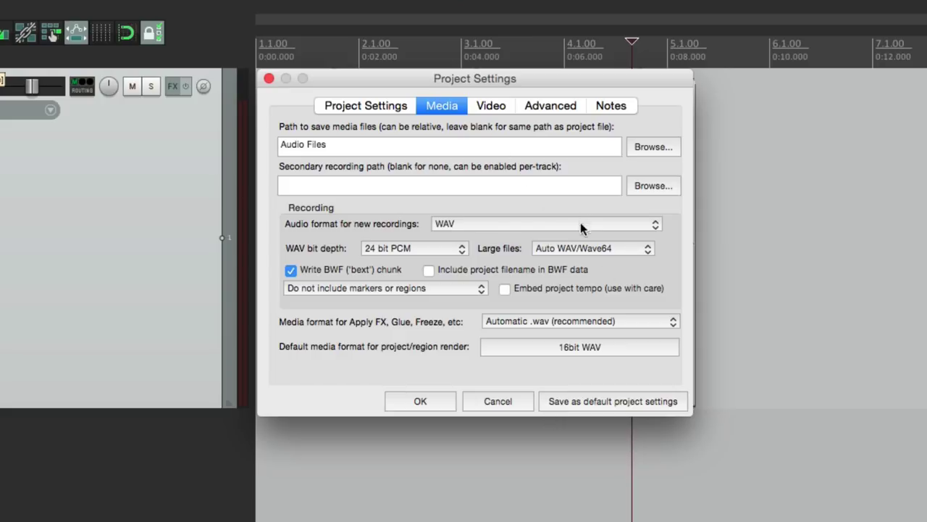
pyautogui.click(485, 223)
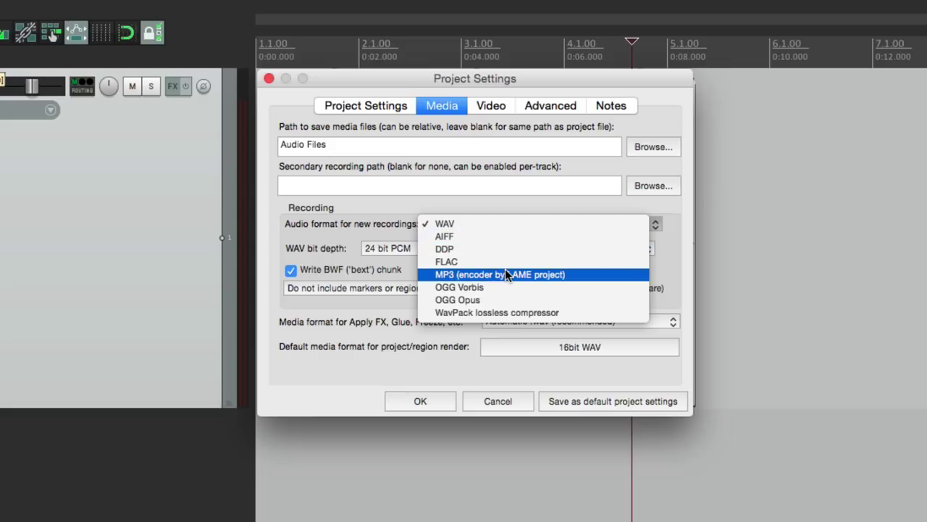
pyautogui.click(359, 236)
pyautogui.click(404, 249)
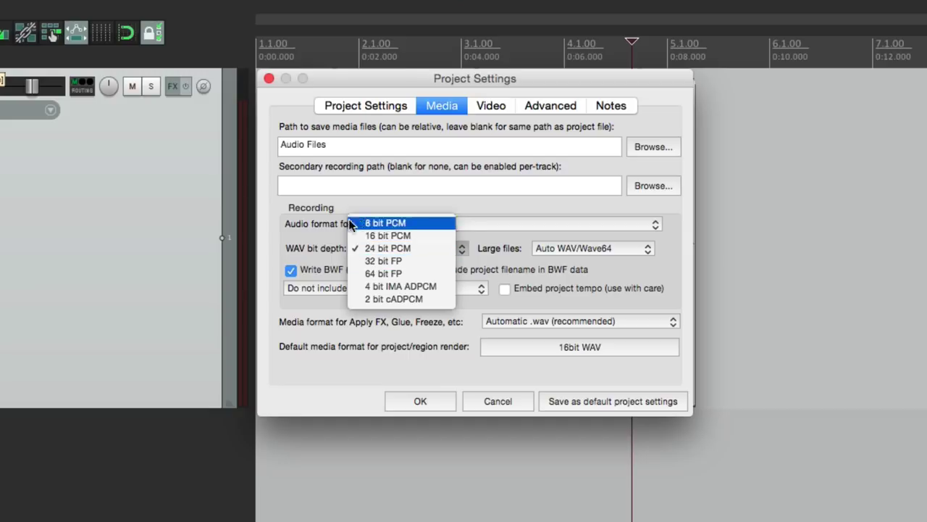
pyautogui.click(318, 223)
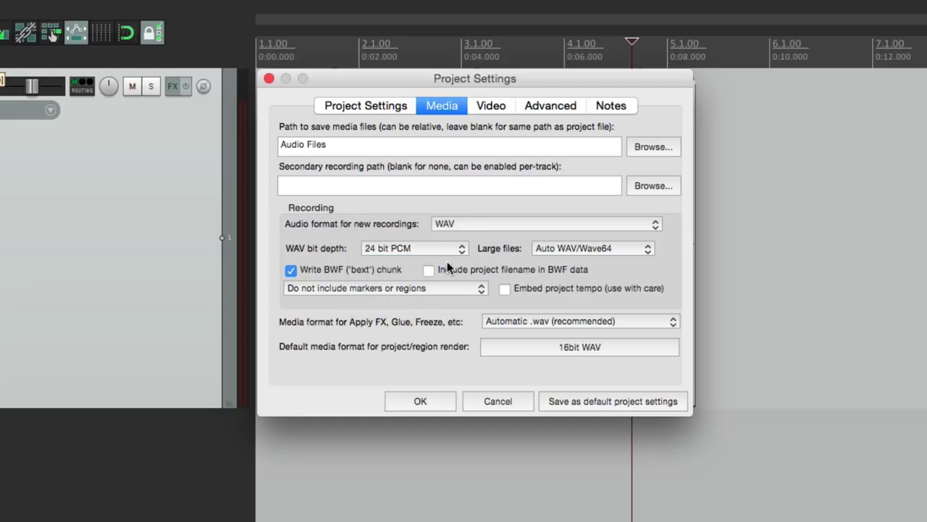
# - Review the general and media settings, and save them as the default project settings with the "Audio Files" media path
pyautogui.click(384, 109)
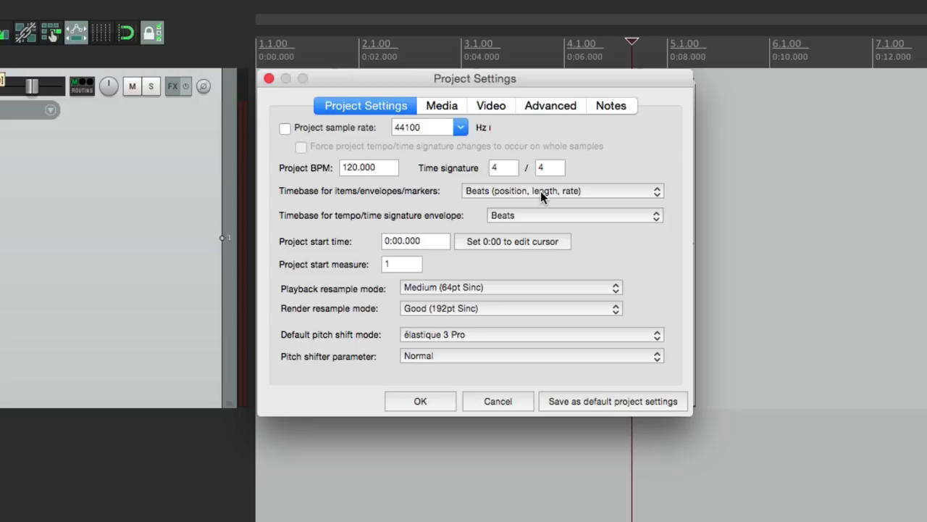
pyautogui.click(442, 107)
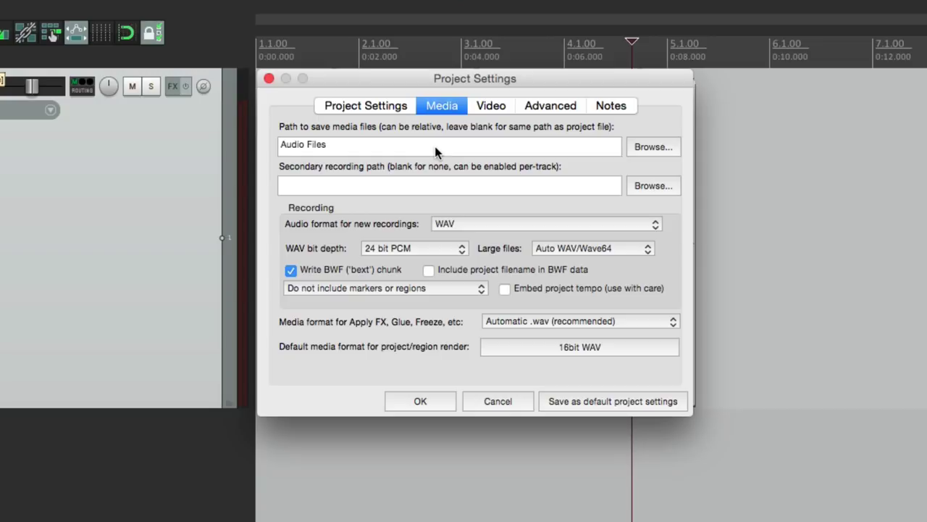
pyautogui.click(393, 147)
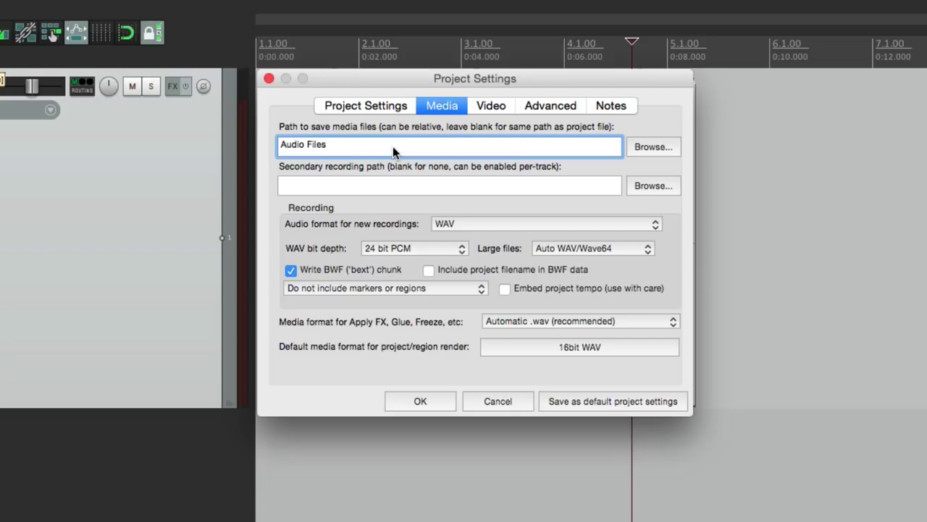
pyautogui.click(611, 405)
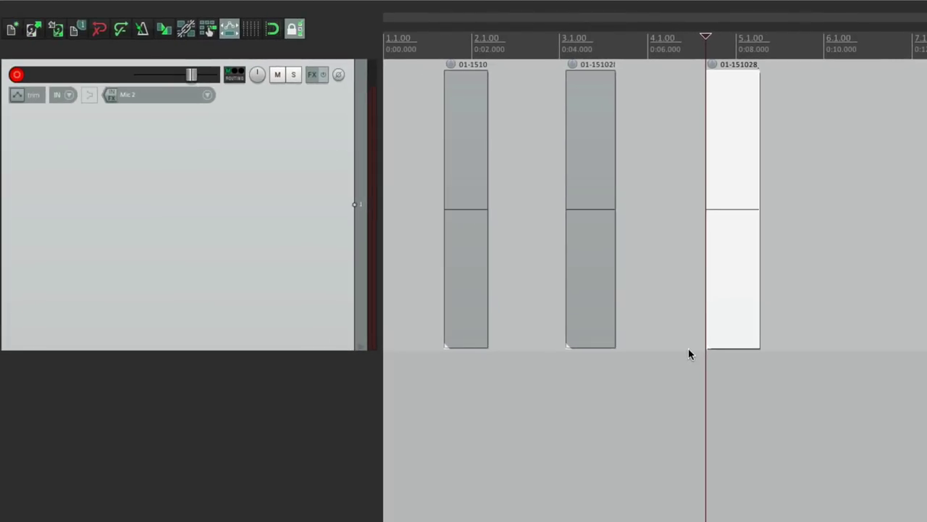
# - Create another new project saved as "New Song" with its own subdirectory, and show its general project settings
pyautogui.click(11, 37)
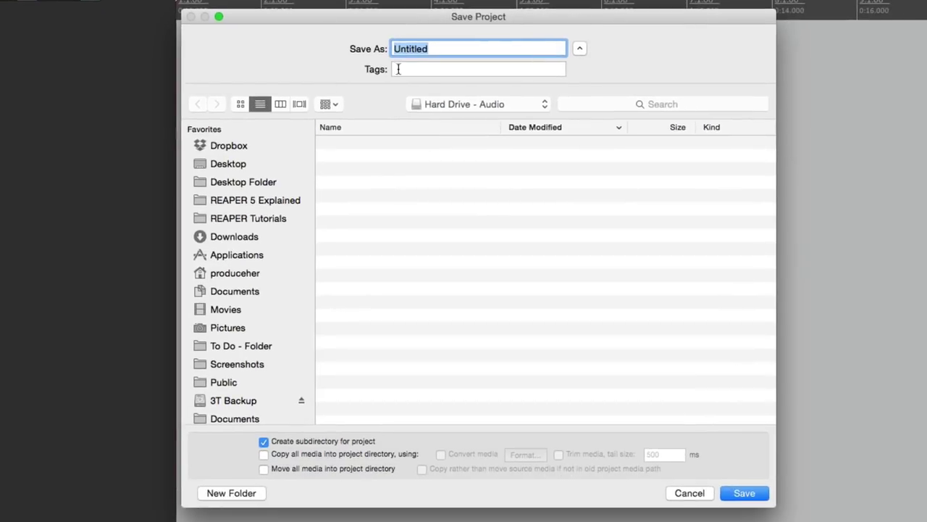
pyautogui.write('Song')
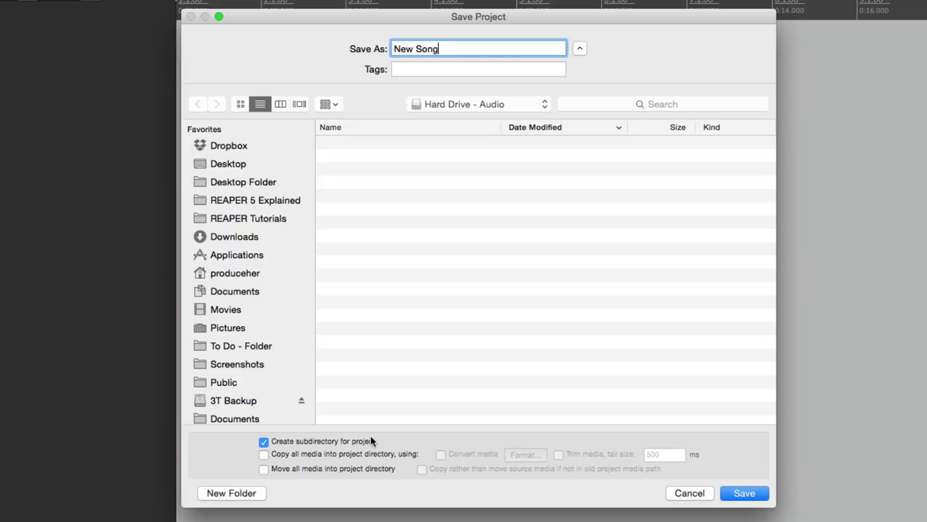
pyautogui.press('Return')
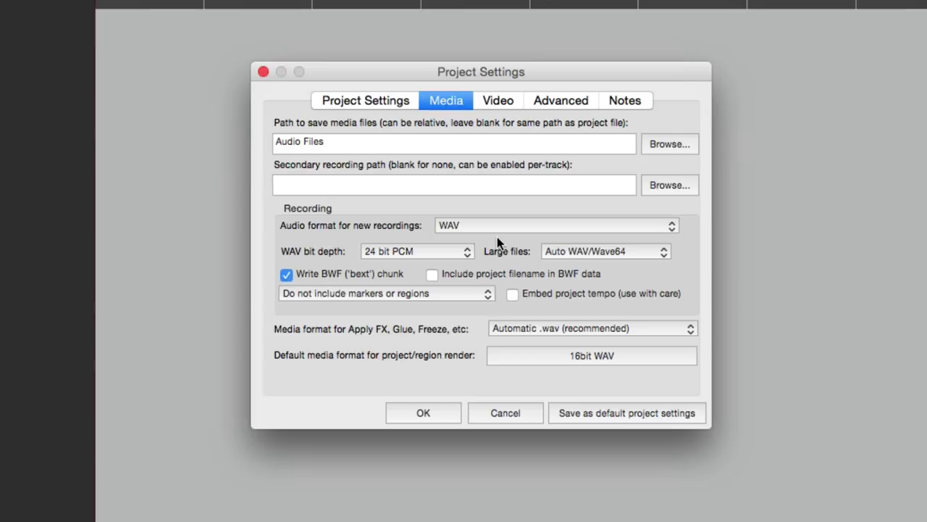
pyautogui.click(385, 93)
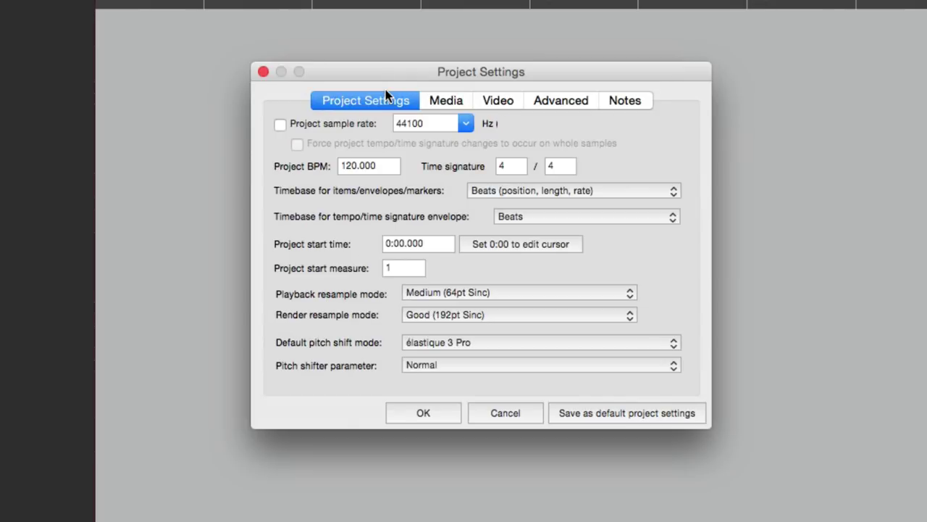
# - Set the new project's tempo to 130 BPM and its time signature to 3/4, and apply the project settings
pyautogui.doubleClick(375, 165)
pyautogui.write('130')
pyautogui.doubleClick(520, 166)
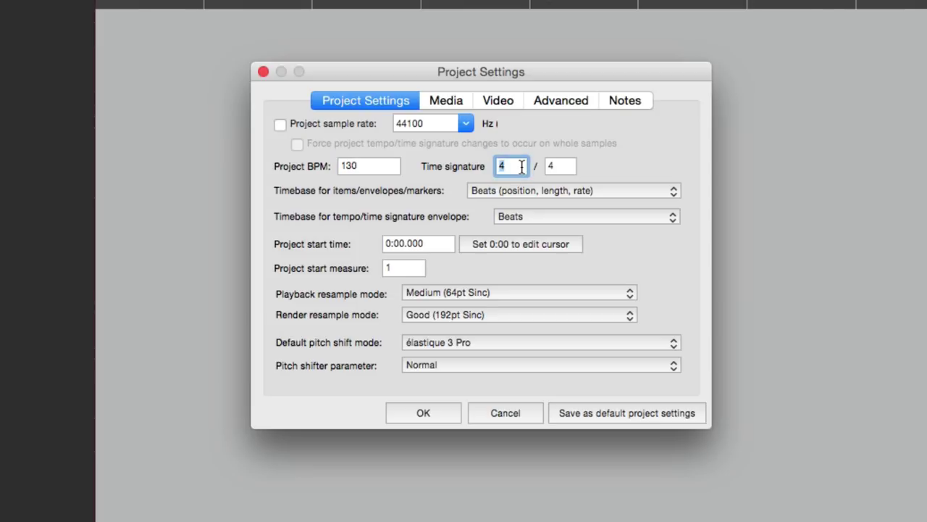
pyautogui.write('3')
pyautogui.click(439, 408)
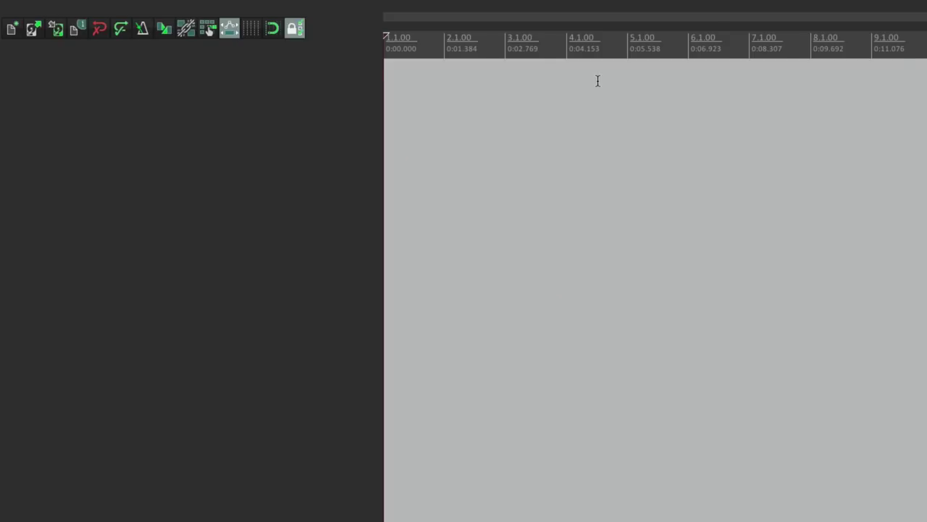
# - Turn off "Open properties on new project" in the project preferences and return to the project
pyautogui.press('super+comma')
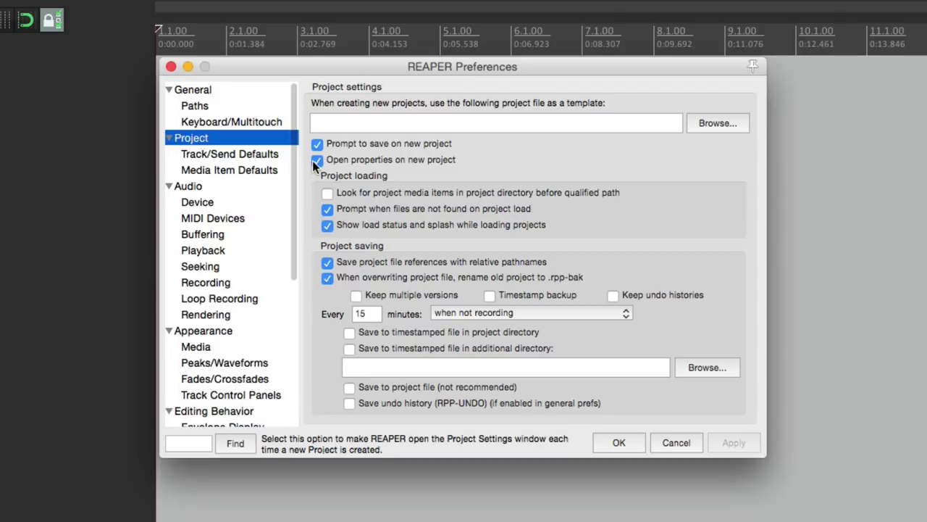
pyautogui.click(314, 160)
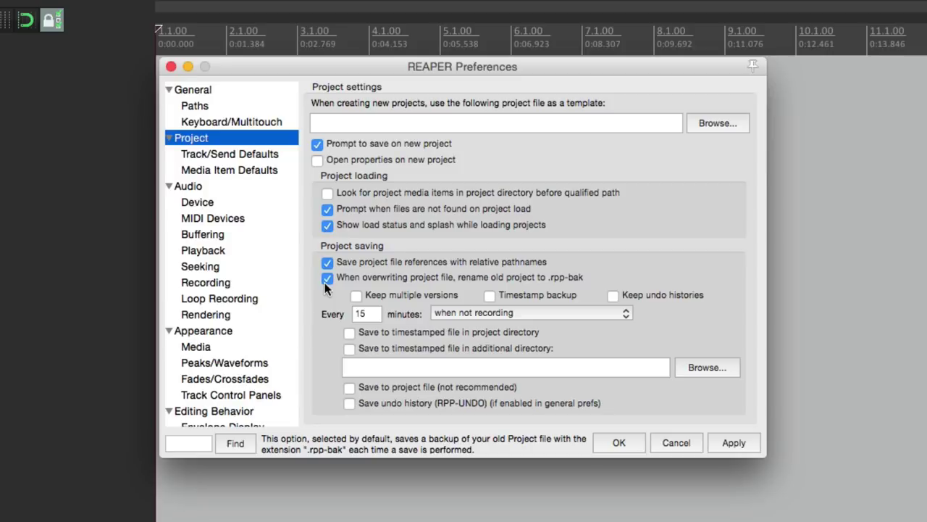
pyautogui.press('Escape')
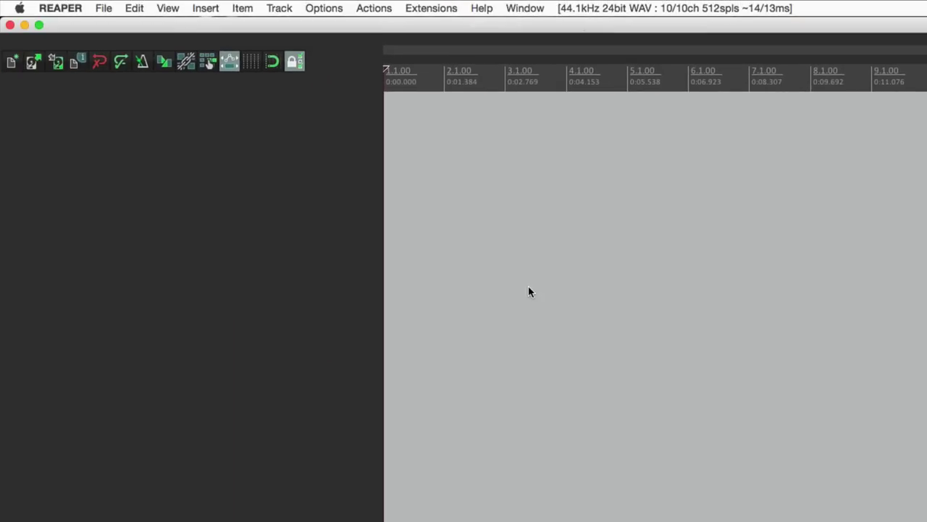
# - Save the current project over its existing file
pyautogui.click(103, 8)
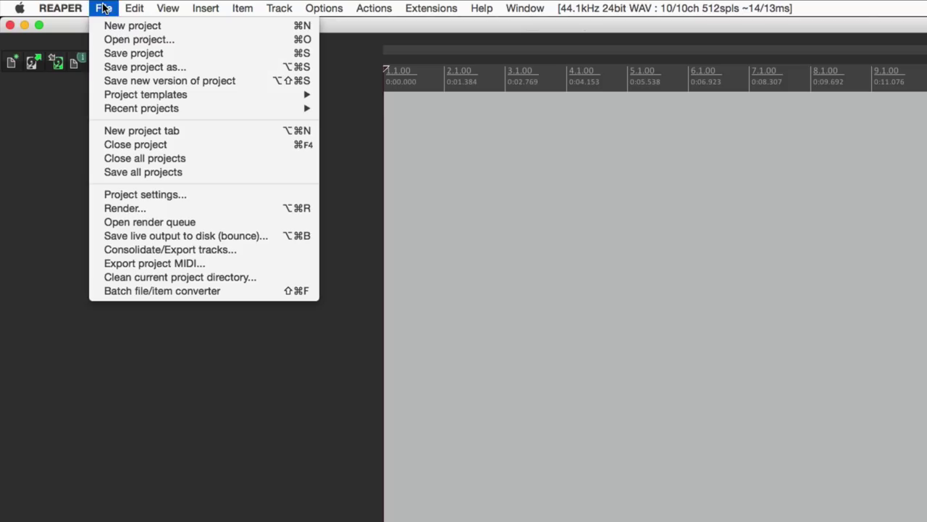
pyautogui.click(97, 55)
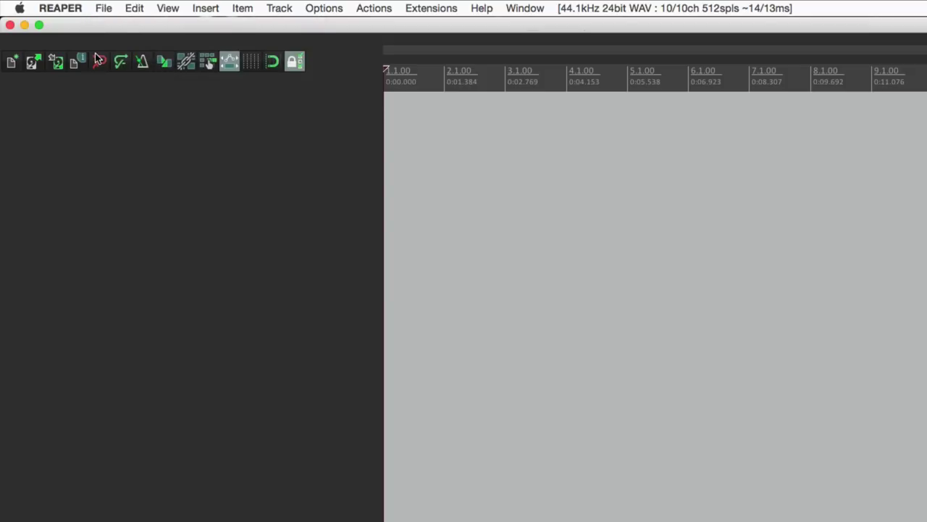
pyautogui.click(52, 64)
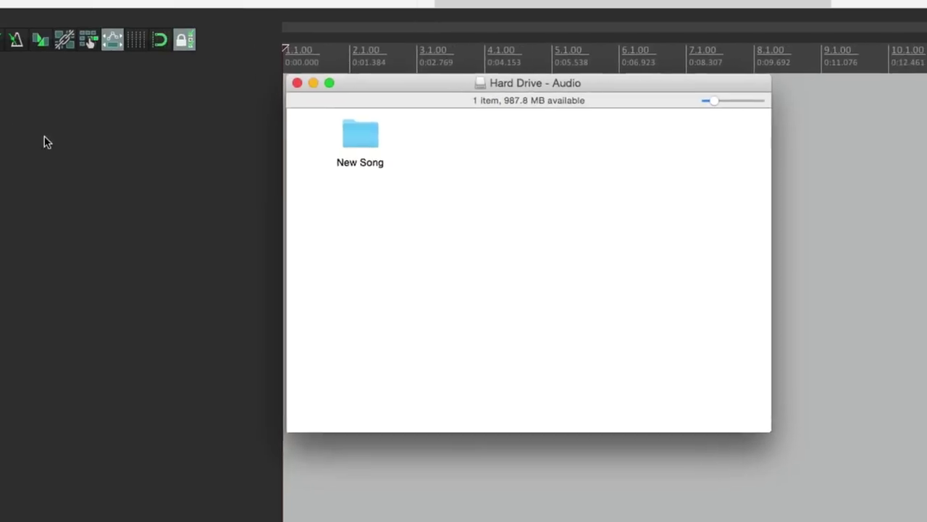
# - Open the New Song folder as a list sorted by modification date and compare New Song.RPP with New Song.RPP-bak
pyautogui.doubleClick(356, 148)
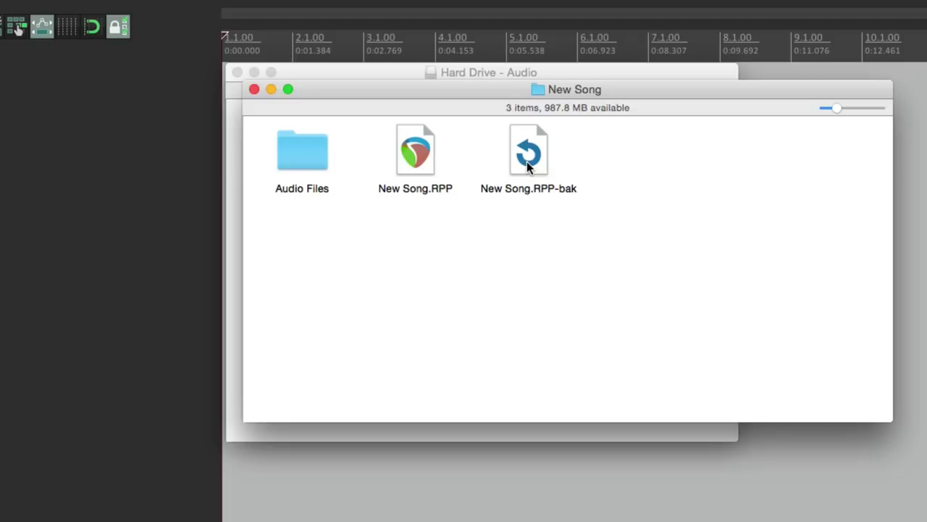
pyautogui.press('super+2')
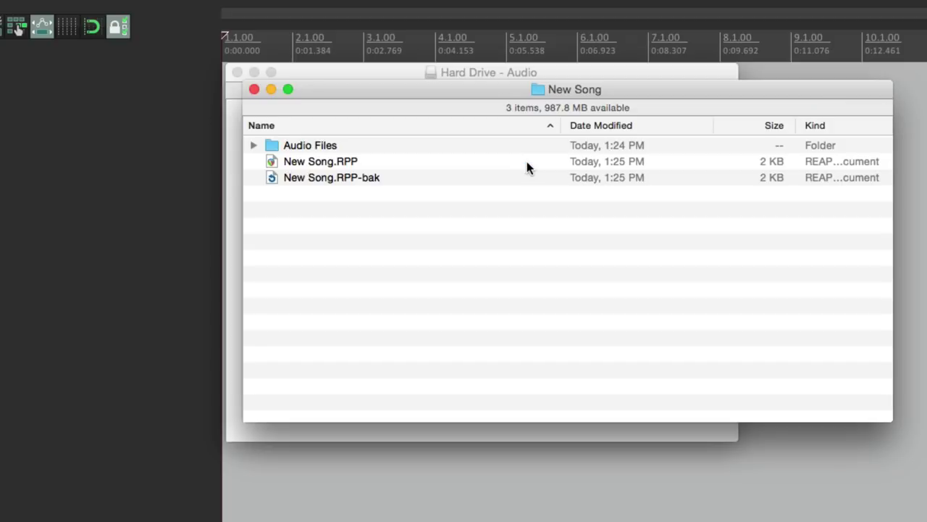
pyautogui.click(600, 124)
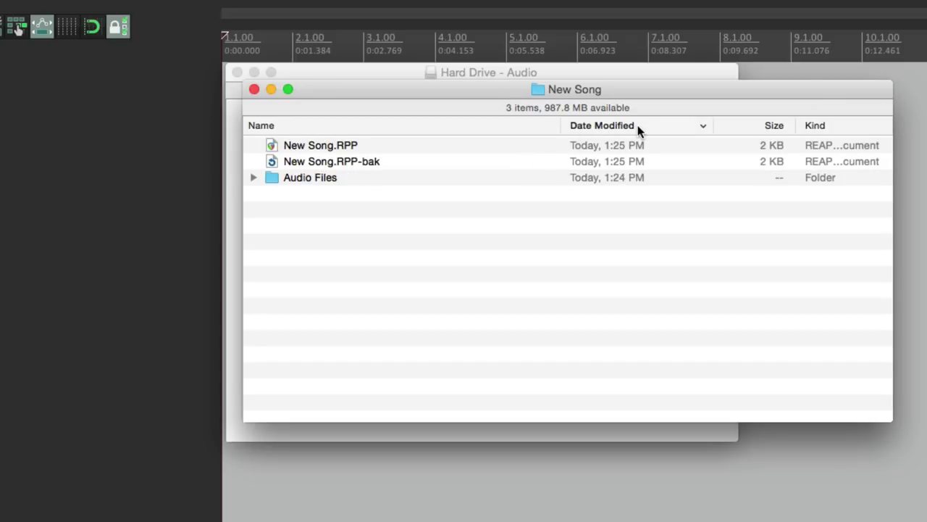
pyautogui.click(424, 147)
pyautogui.click(435, 164)
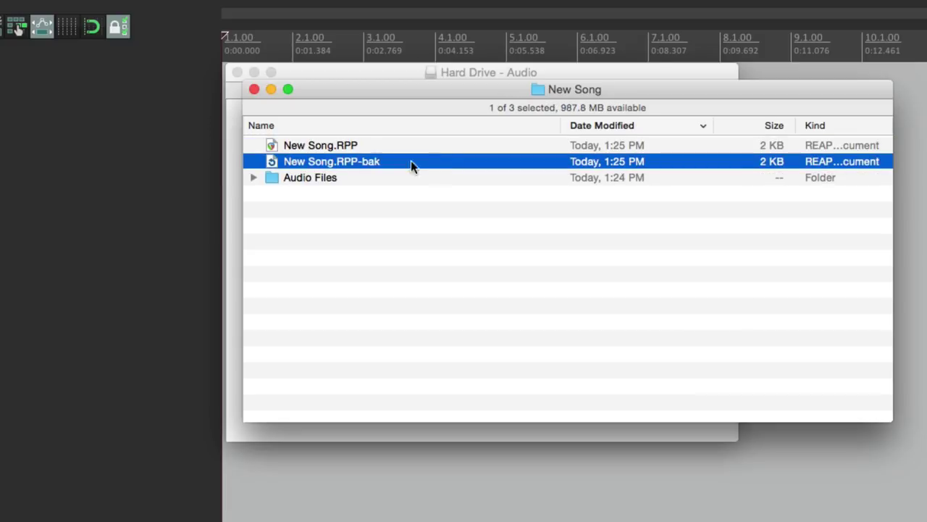
# - Save the project again in REAPER and compare the modification times of the project file and its backup in Finder
pyautogui.click(45, 192)
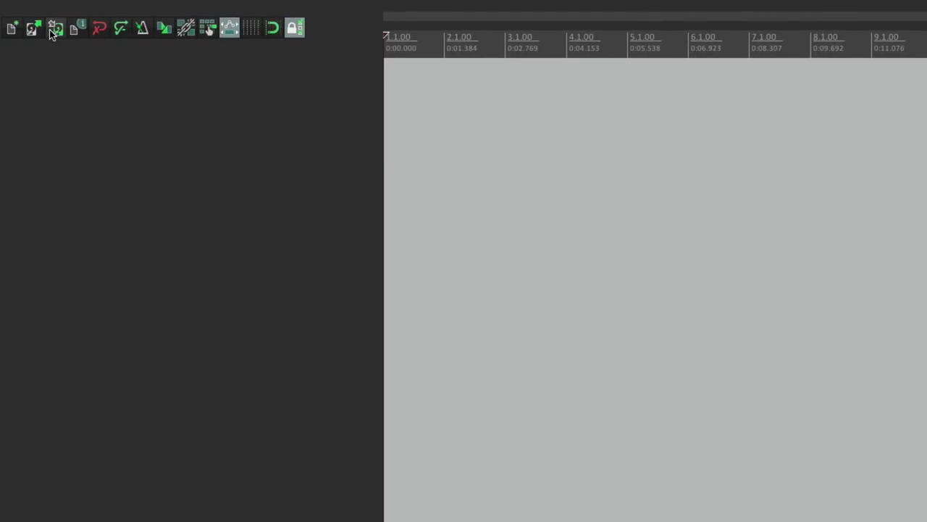
pyautogui.press('super+Tab')
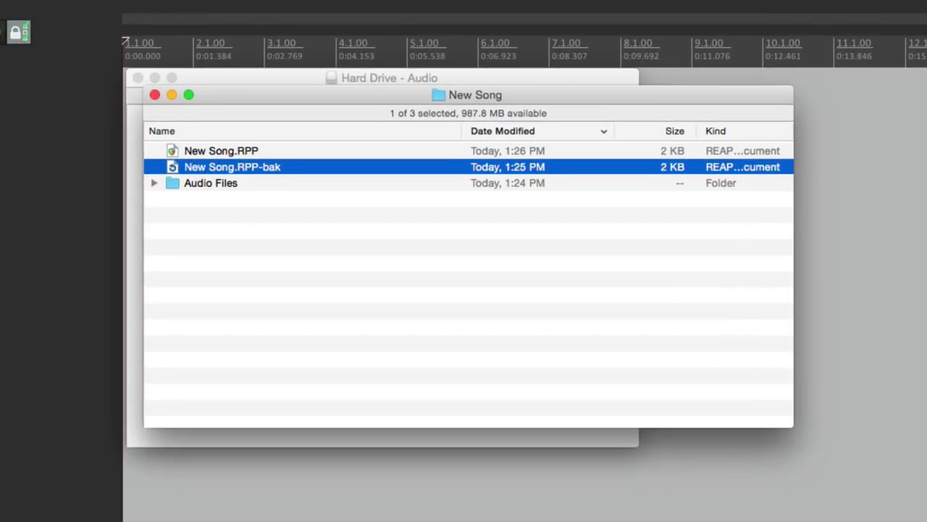
pyautogui.click(301, 154)
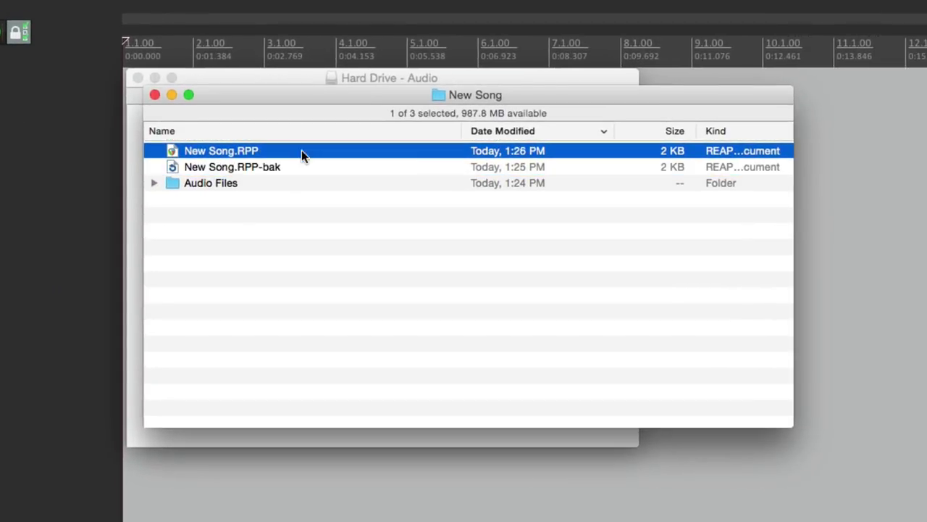
pyautogui.click(552, 167)
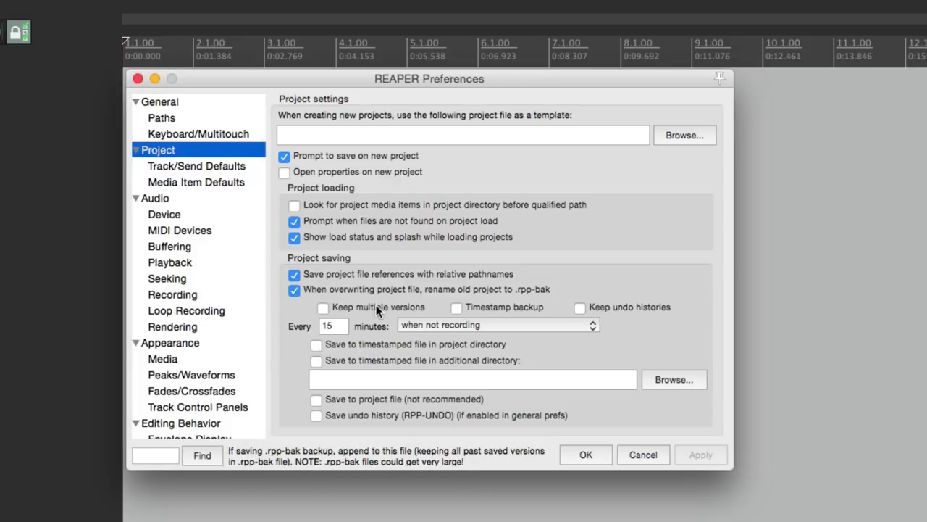
# - Try keeping multiple versions in the backup file, then enable timestamped backups instead and apply the preferences
pyautogui.click(323, 308)
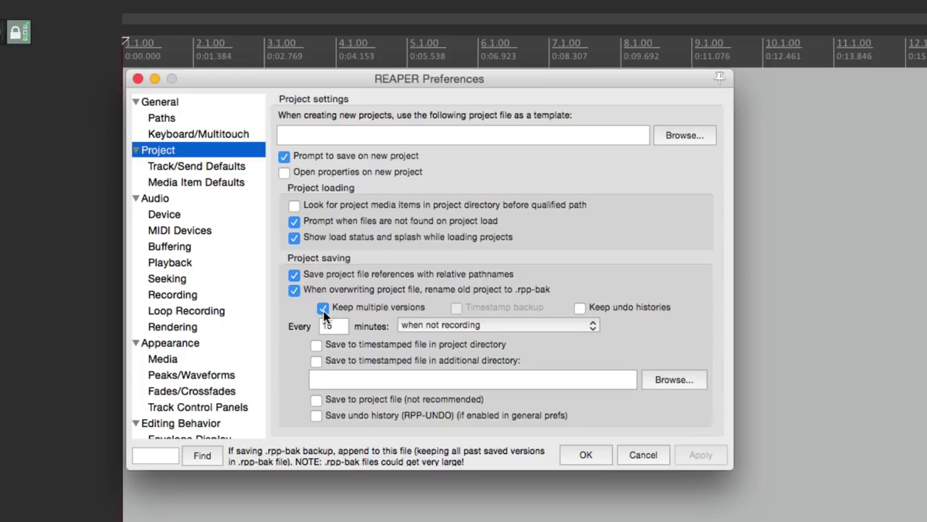
pyautogui.click(323, 307)
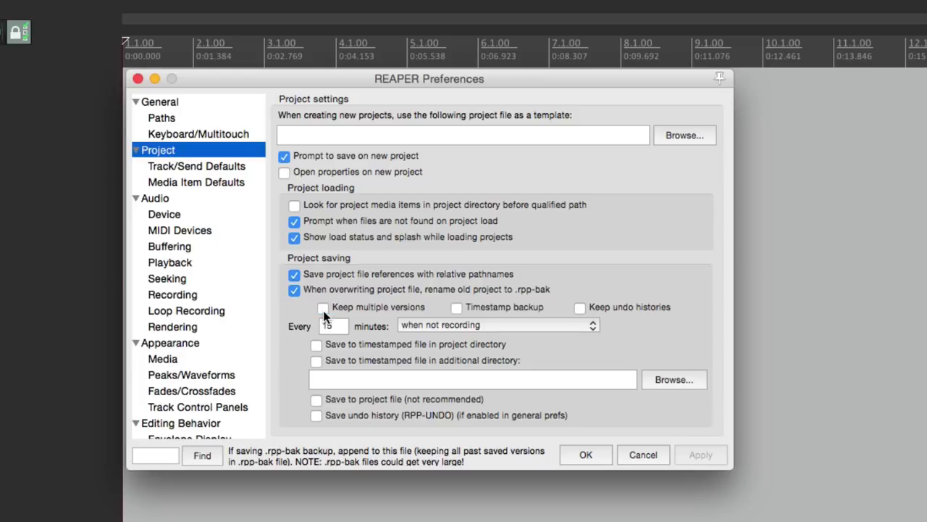
pyautogui.click(456, 308)
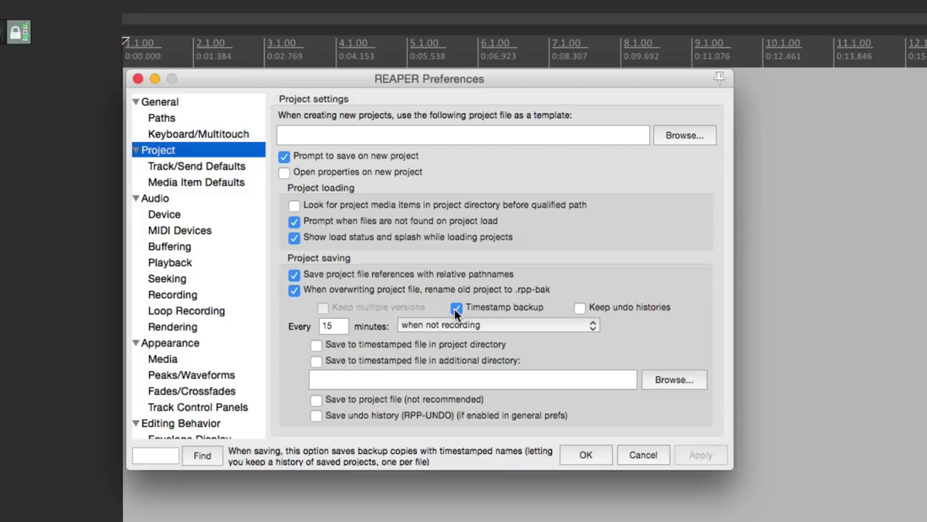
pyautogui.press('Return')
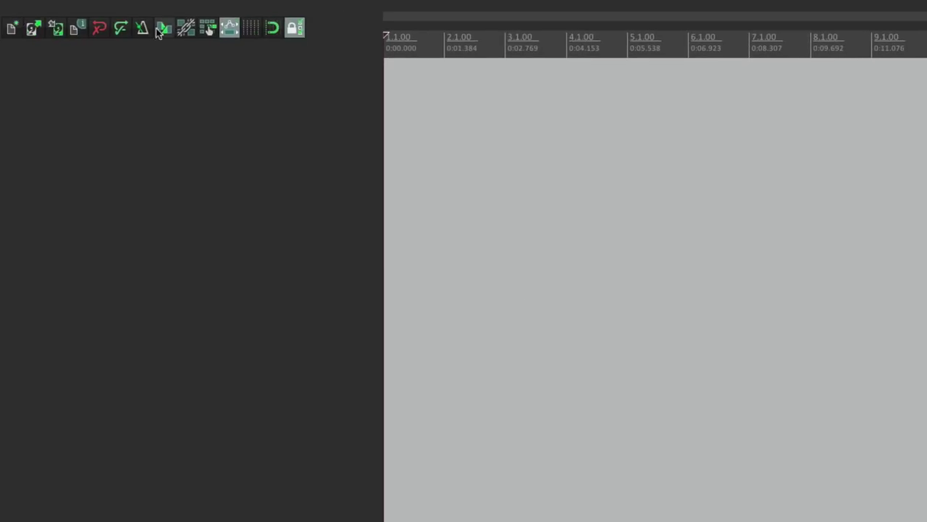
# - Save the project and examine the timestamped .rpp-bak files alongside New Song.RPP in the New Song folder
pyautogui.click(58, 32)
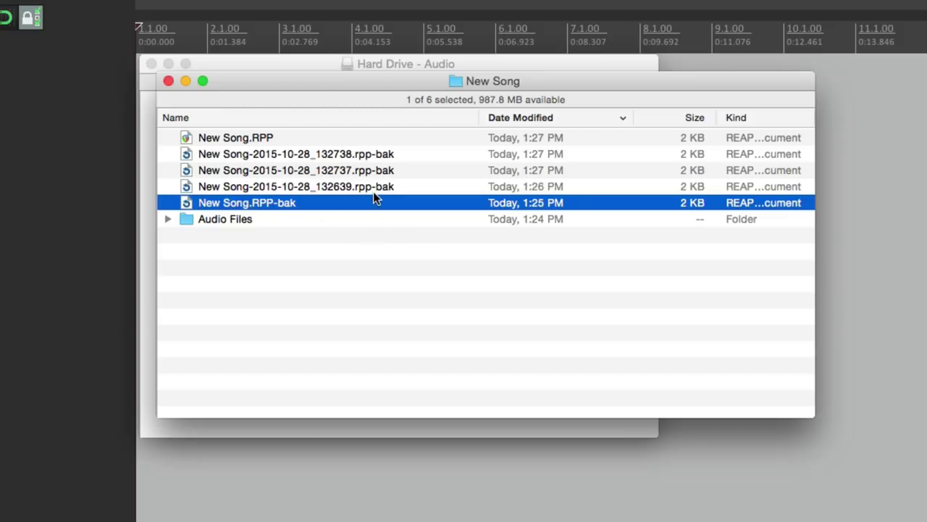
pyautogui.click(387, 153)
pyautogui.click(412, 171)
pyautogui.click(425, 188)
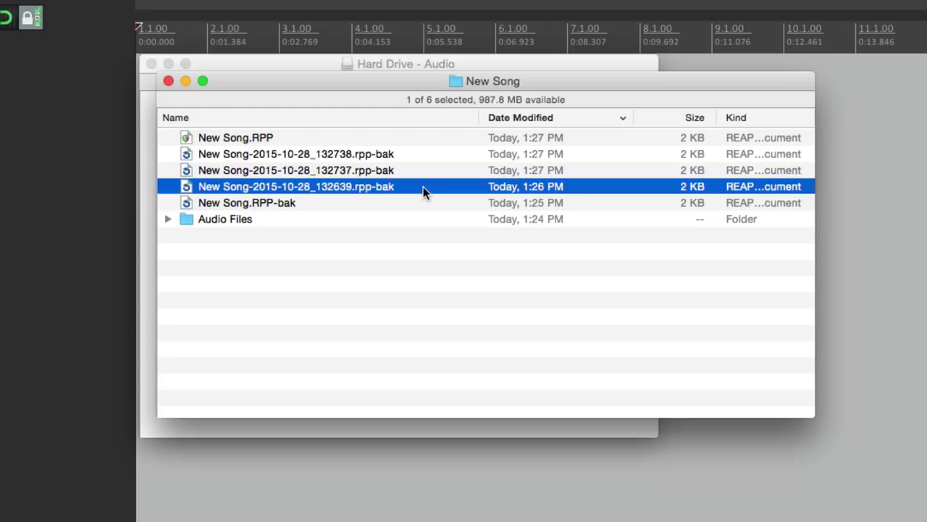
pyautogui.click(330, 140)
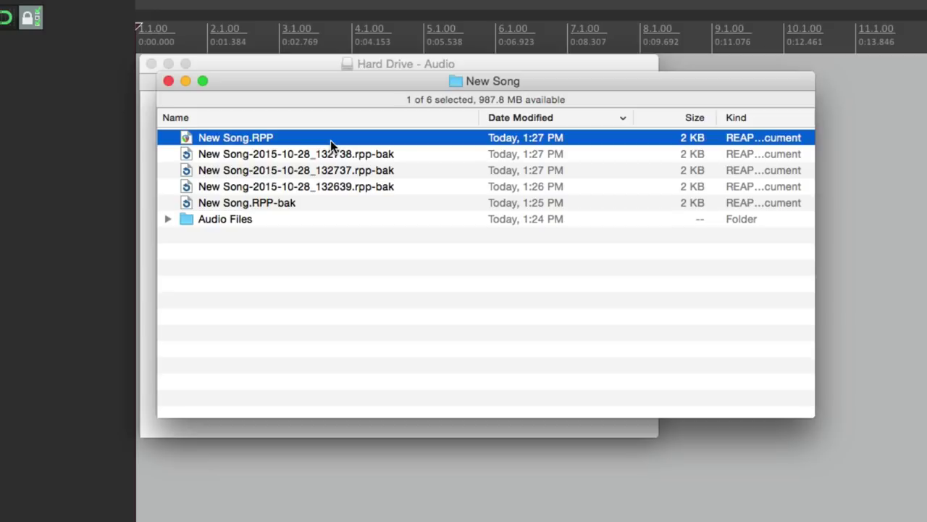
pyautogui.click(364, 155)
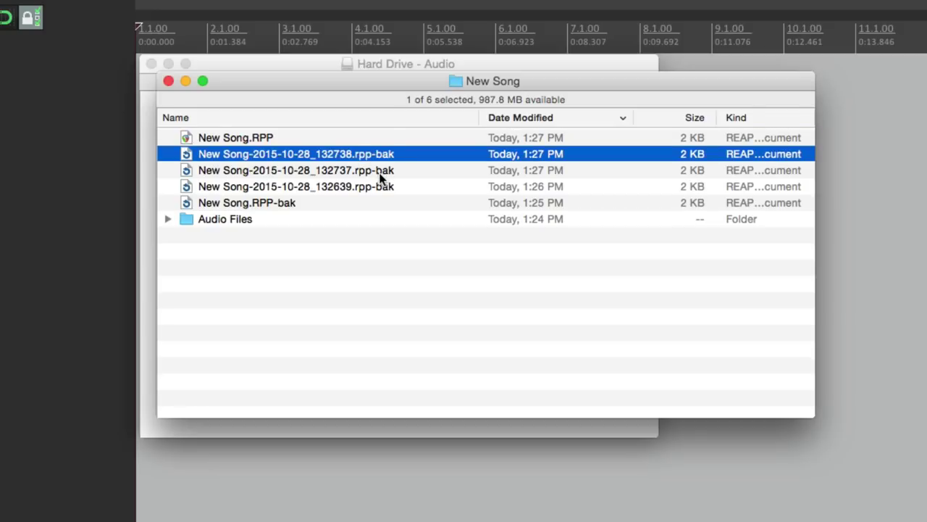
pyautogui.click(384, 174)
pyautogui.click(390, 190)
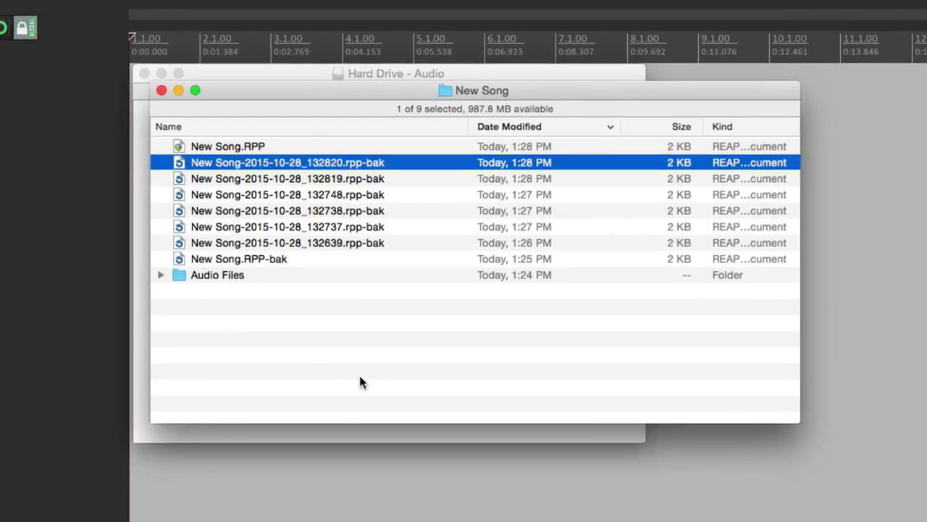
# - Go through the successive timestamped backups from newer to older in the New Song folder
pyautogui.press('Down')
pyautogui.press('Down')
pyautogui.press('Down')
pyautogui.press('Down')
pyautogui.press('Down')
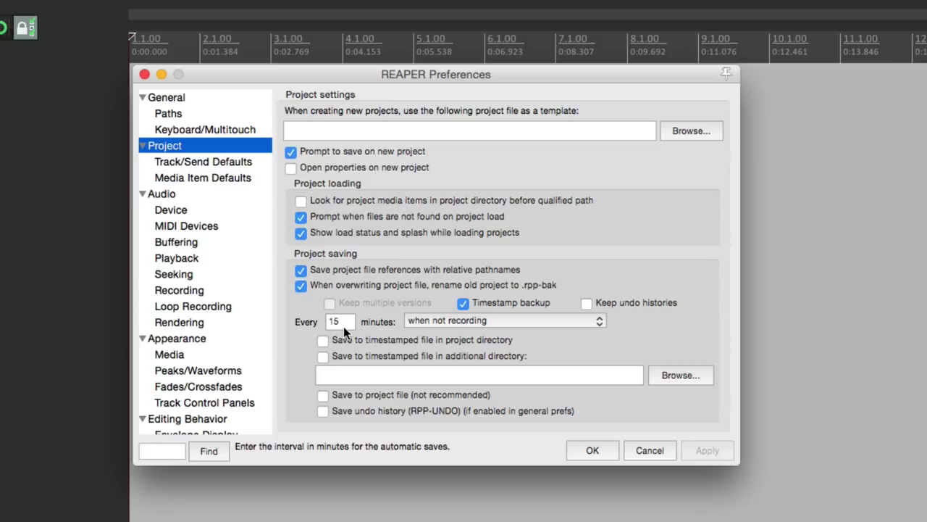
# - Try the "any time" condition for automatic saves and switch it back to "when not recording"
pyautogui.click(515, 321)
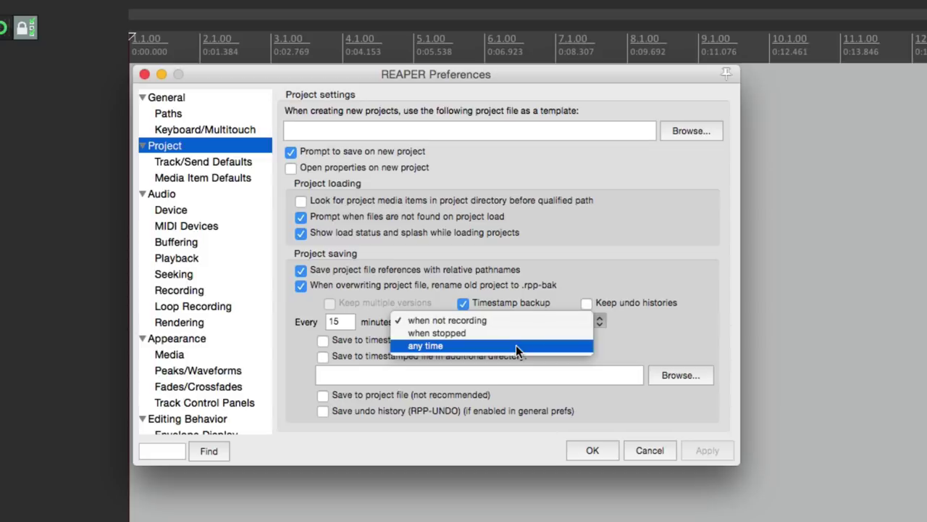
pyautogui.click(516, 345)
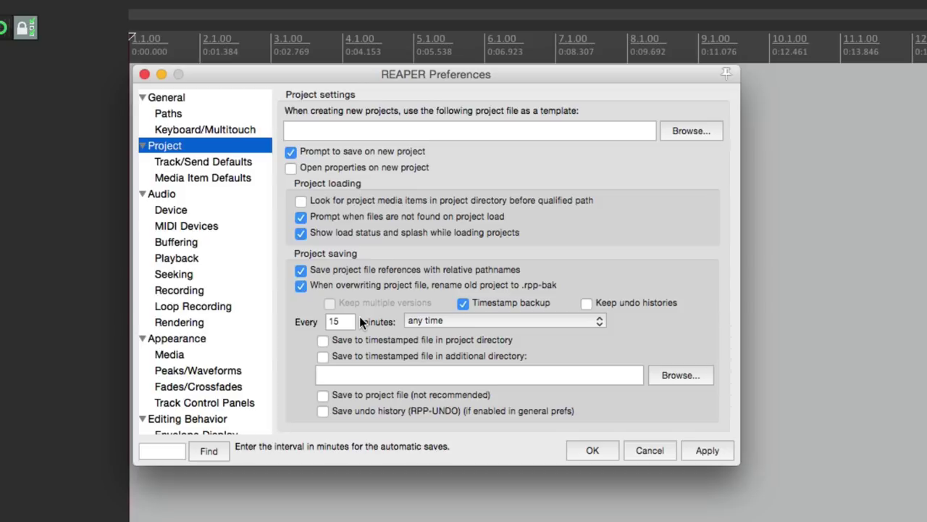
pyautogui.click(458, 320)
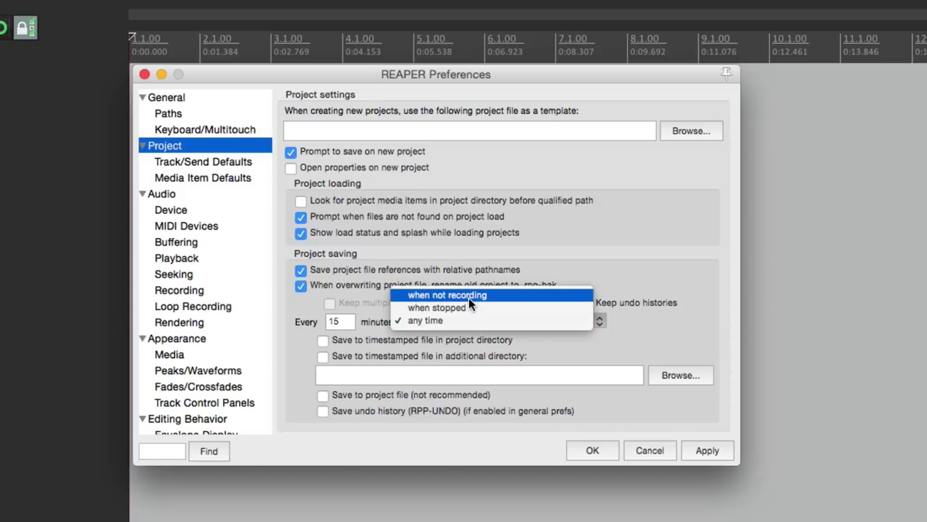
pyautogui.click(469, 298)
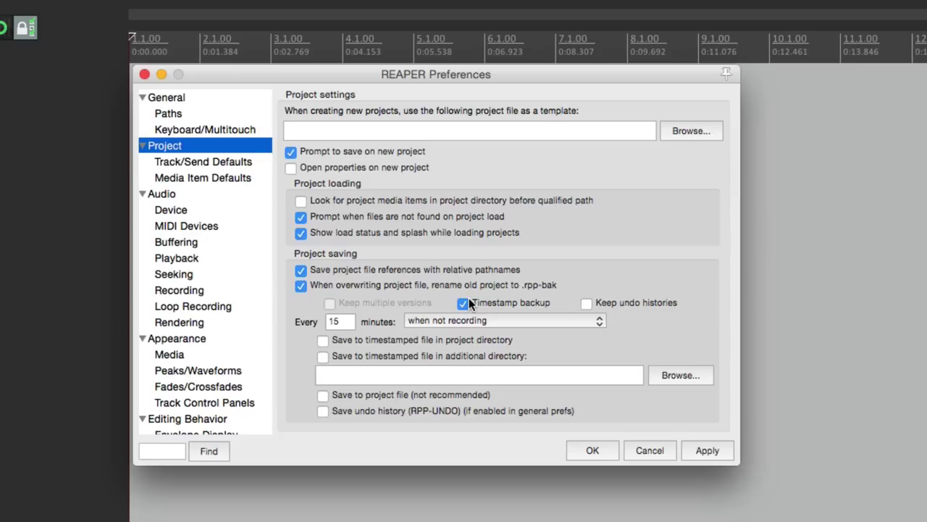
# - Set the automatic save interval to 3 minutes, enable saving to a timestamped file in the project directory, and apply the preferences
pyautogui.doubleClick(347, 322)
pyautogui.write('3')
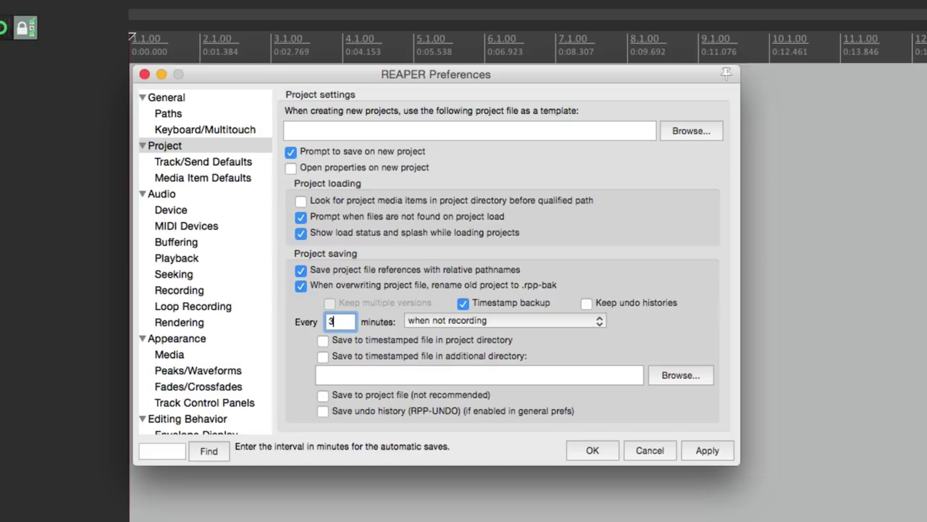
pyautogui.click(323, 341)
pyautogui.click(588, 449)
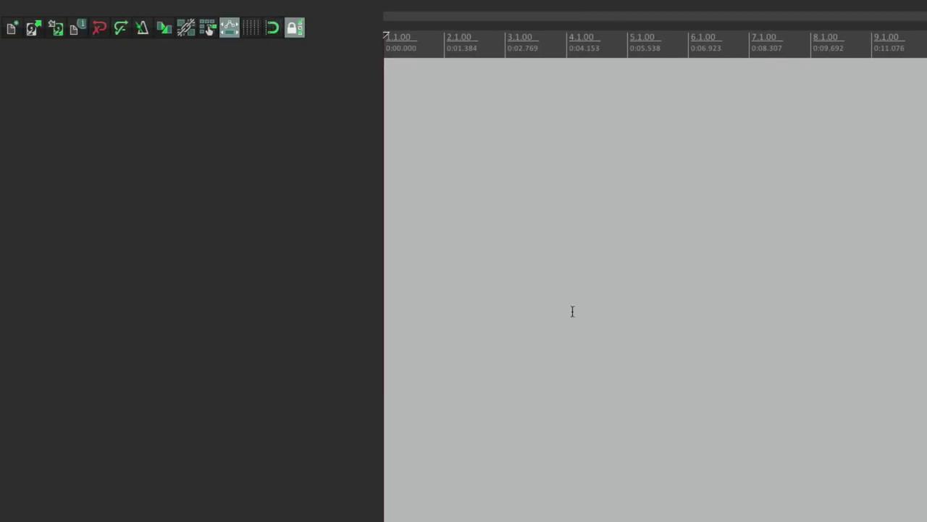
# - Save the project and check the New Song folder's project file and backups sorted by newest modification date
pyautogui.click(57, 32)
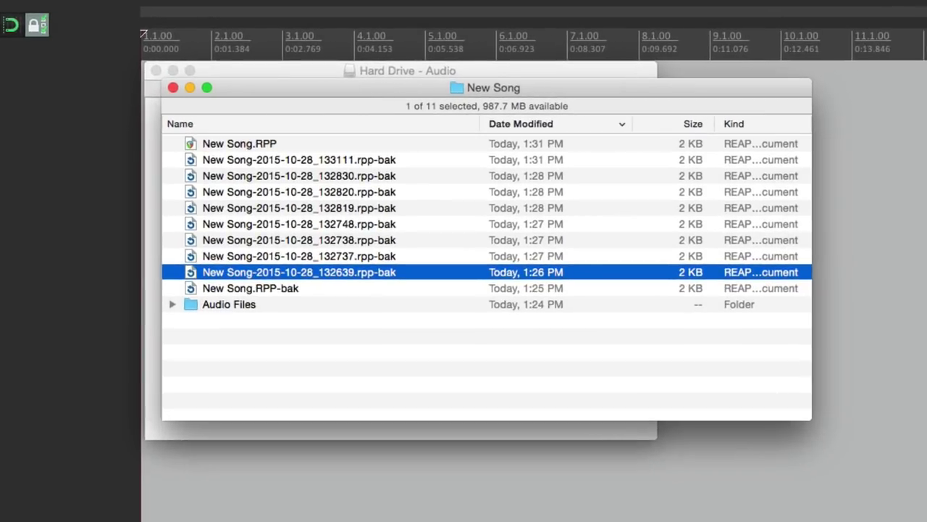
pyautogui.click(336, 191)
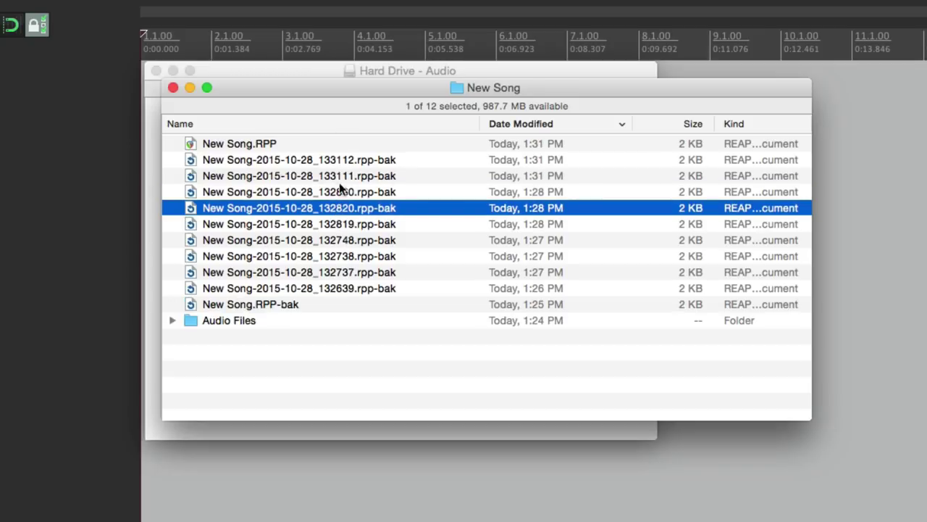
pyautogui.click(517, 124)
pyautogui.click(517, 123)
pyautogui.click(335, 148)
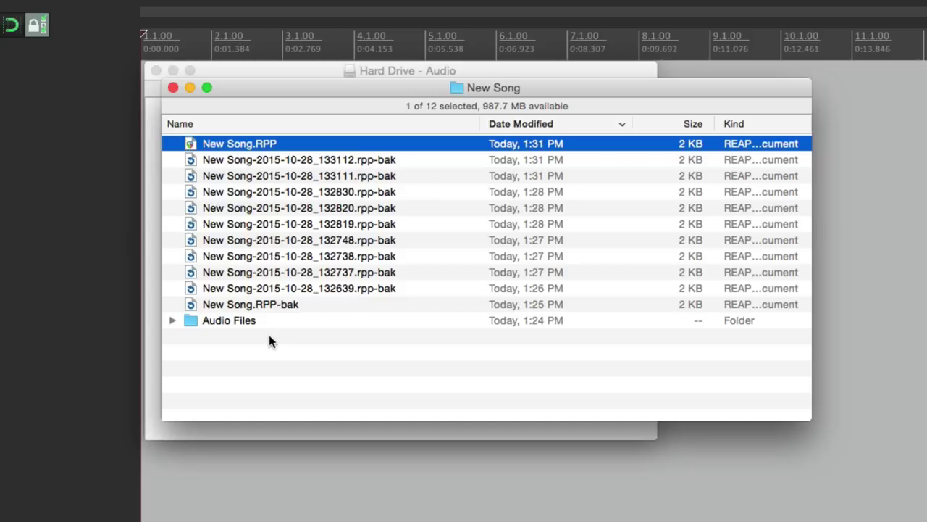
# - Inspect the recordings in the Audio Files subfolder, and close both folder windows to return to the drive's New Song folder
pyautogui.doubleClick(244, 325)
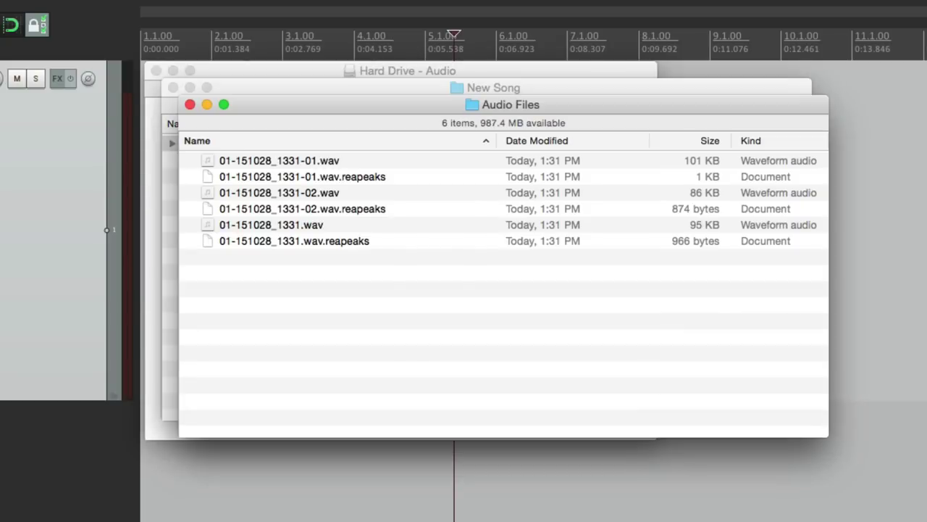
pyautogui.click(190, 105)
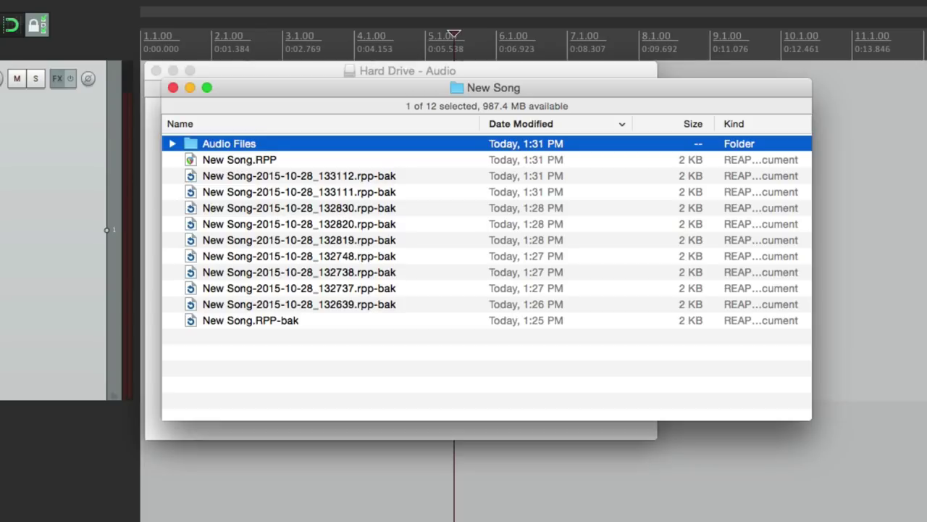
pyautogui.click(172, 87)
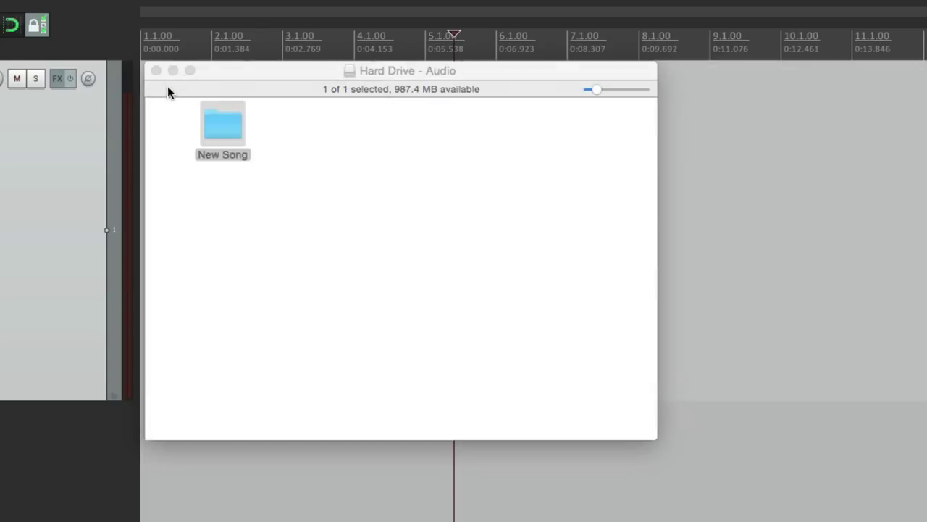
pyautogui.click(222, 131)
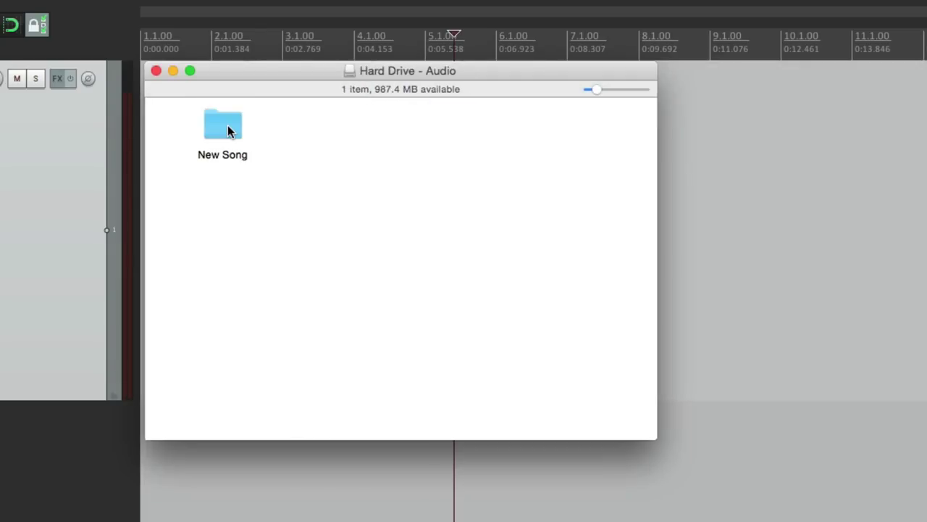